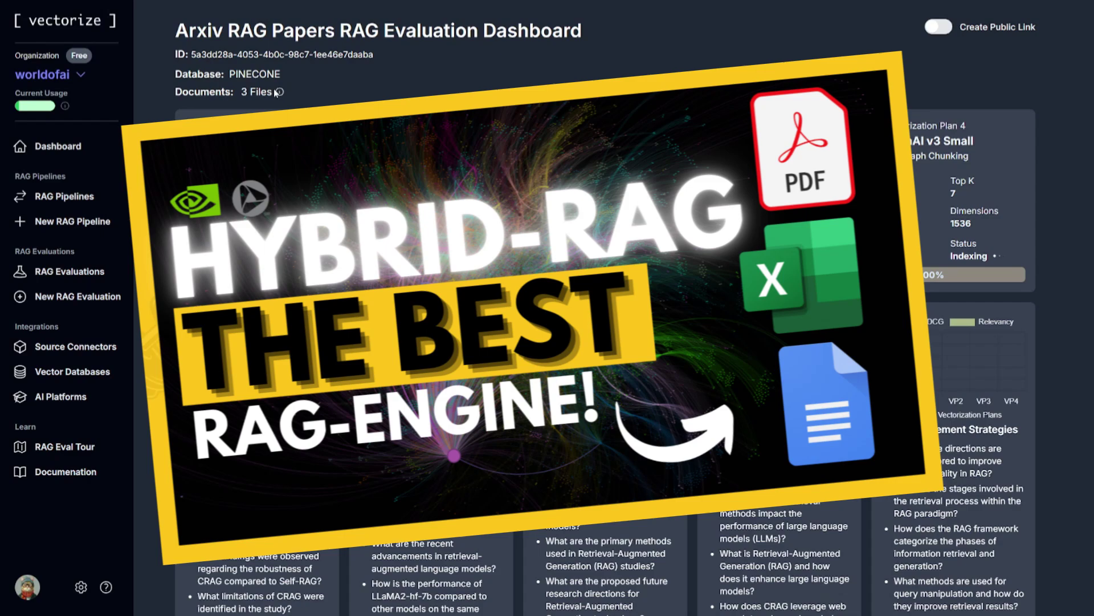
Scroll through the Vectorize home page's RAG pipelines pitch and example plan-comparison dashboard.
{"action": "mouse_move", "coordinate": [280, 92]}
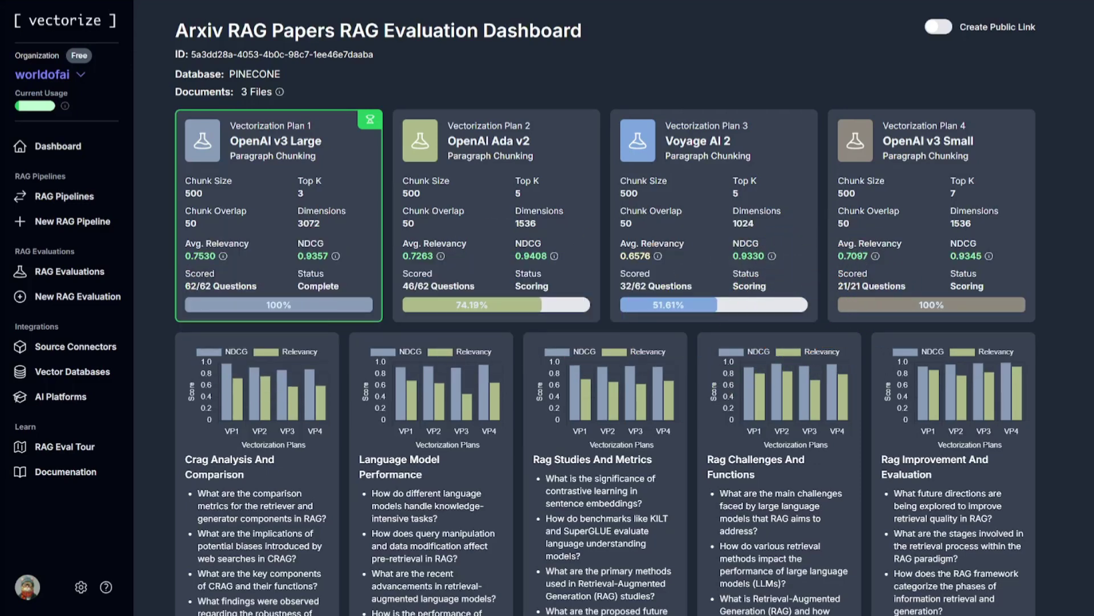
{"action": "scroll", "coordinate": [310, 161], "scroll_direction": "down", "scroll_amount": 1}
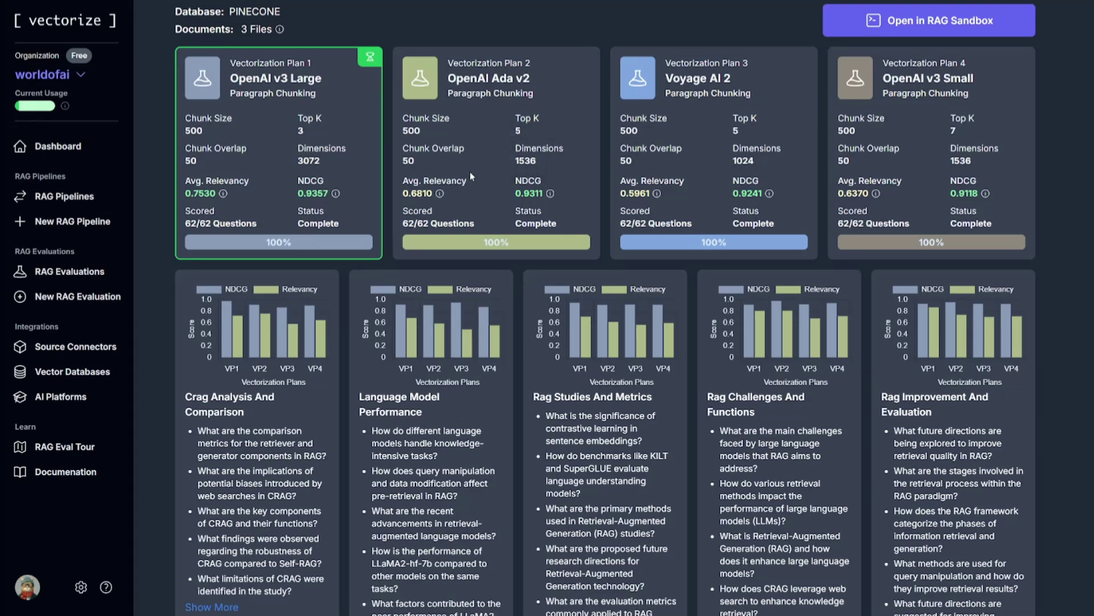
{"action": "scroll", "coordinate": [466, 172], "scroll_direction": "down", "scroll_amount": 2}
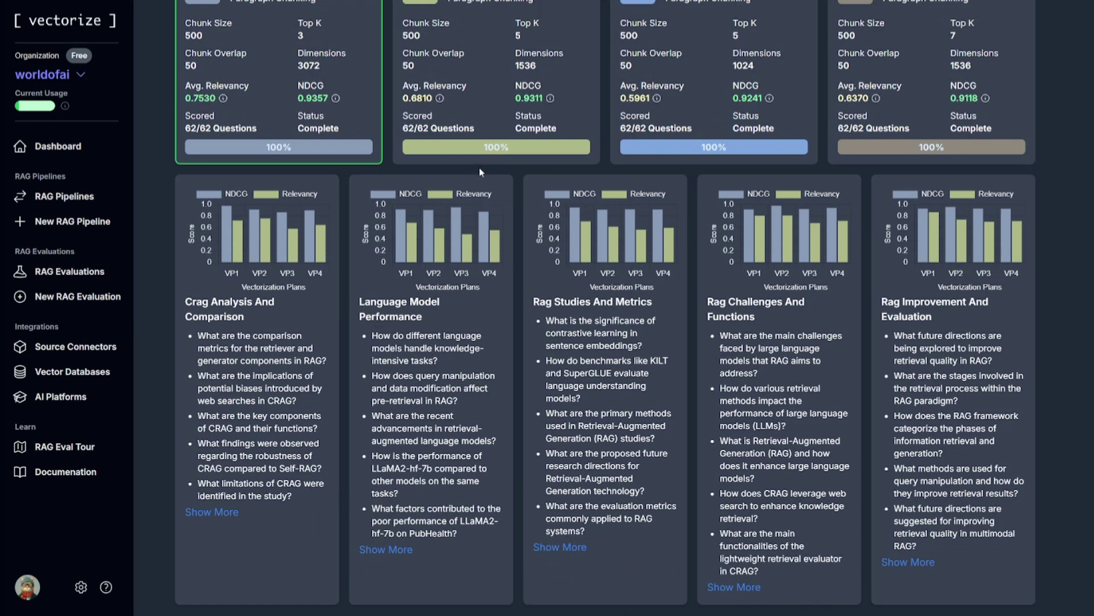
{"action": "scroll", "coordinate": [472, 172], "scroll_direction": "up", "scroll_amount": 3}
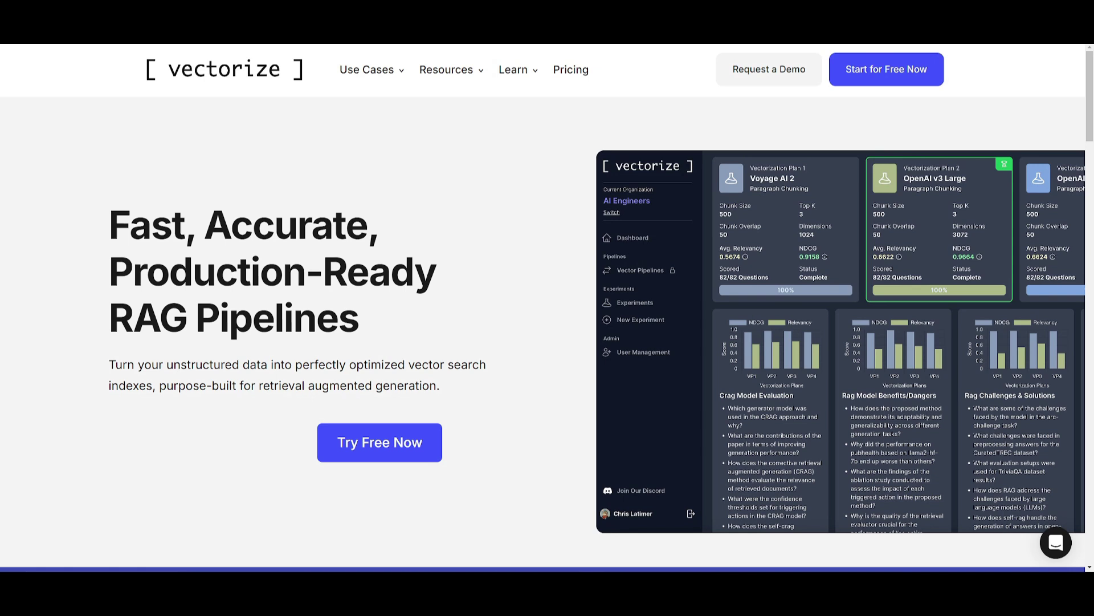
Start the free sign-up via Try Free Now and switch to the Create Account tab.
{"action": "left_click", "coordinate": [378, 443]}
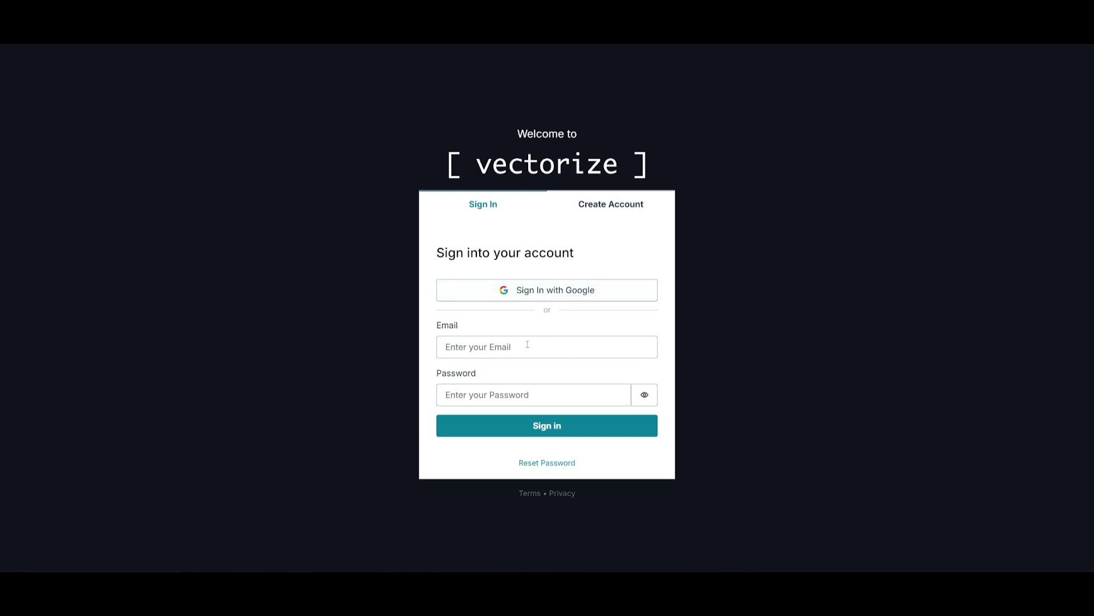
{"action": "left_click", "coordinate": [604, 200]}
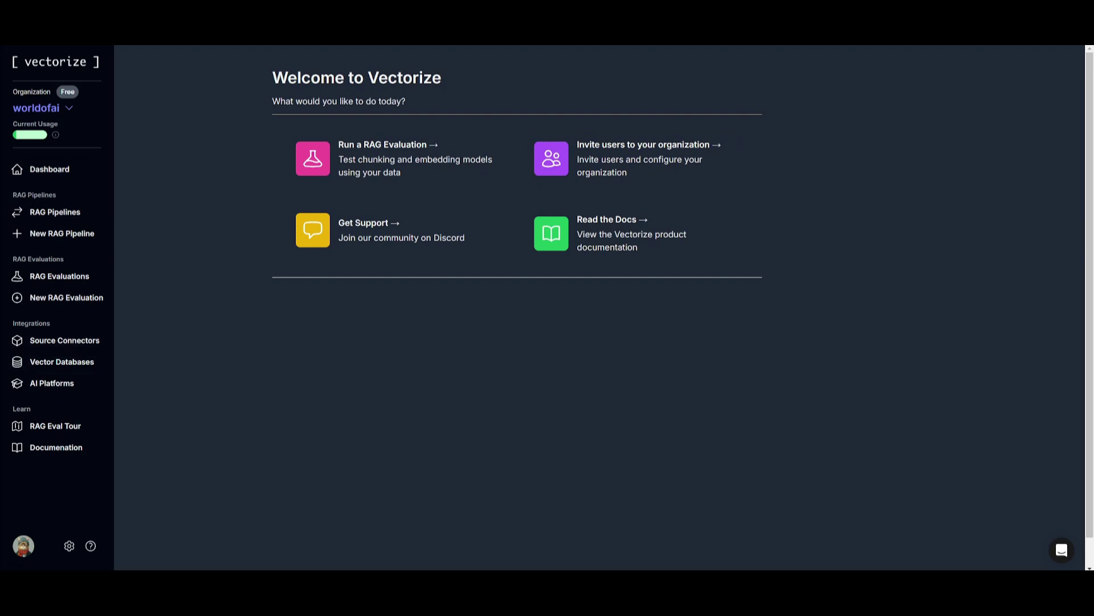
{"action": "left_click", "coordinate": [51, 341]}
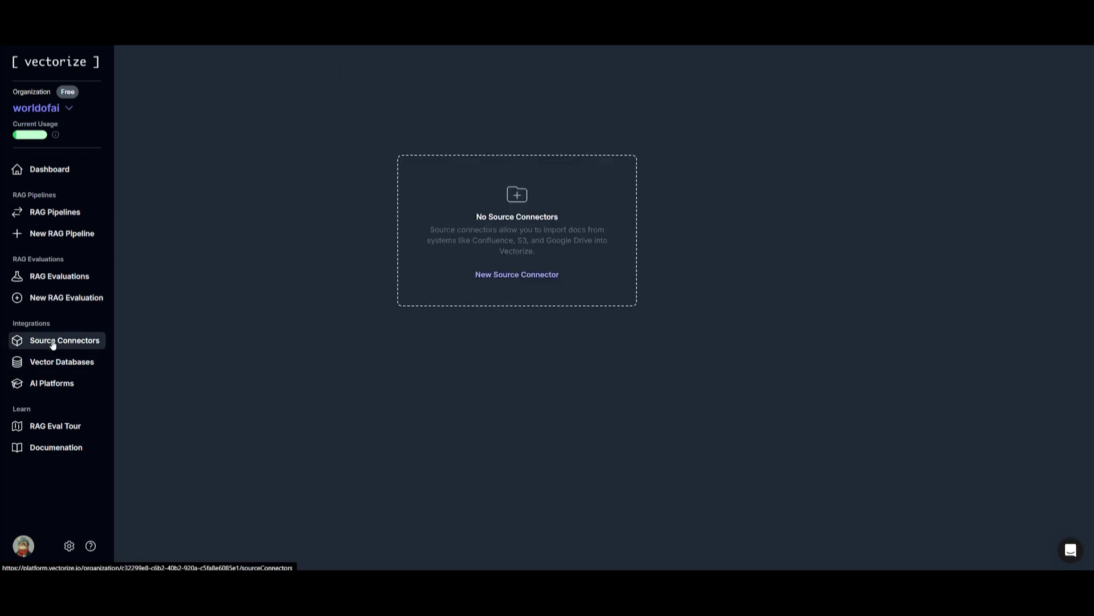
{"action": "left_click", "coordinate": [496, 274]}
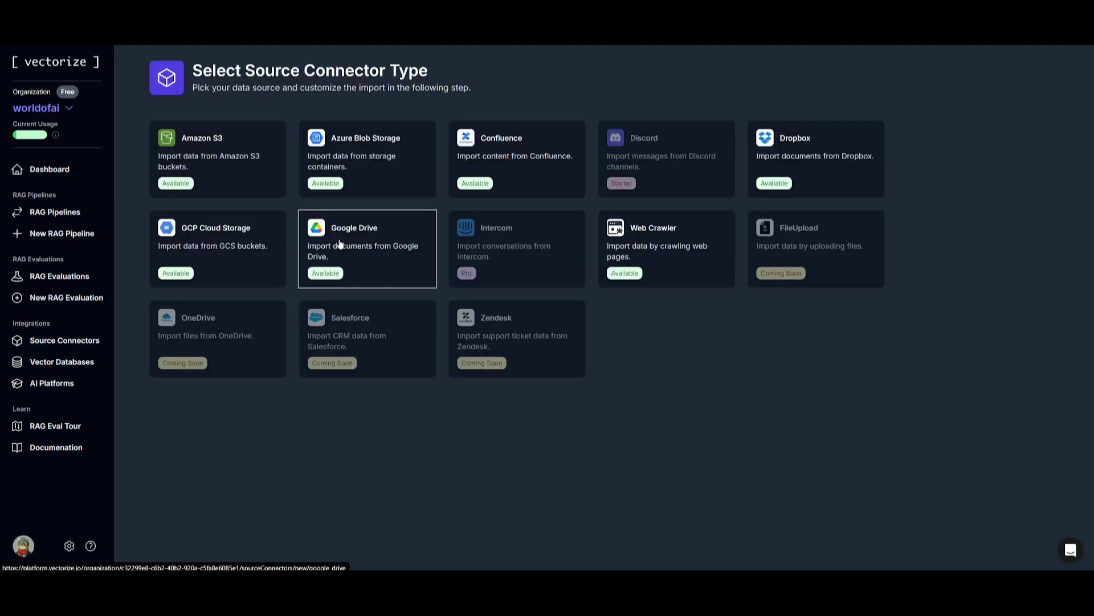
{"action": "left_click", "coordinate": [40, 365]}
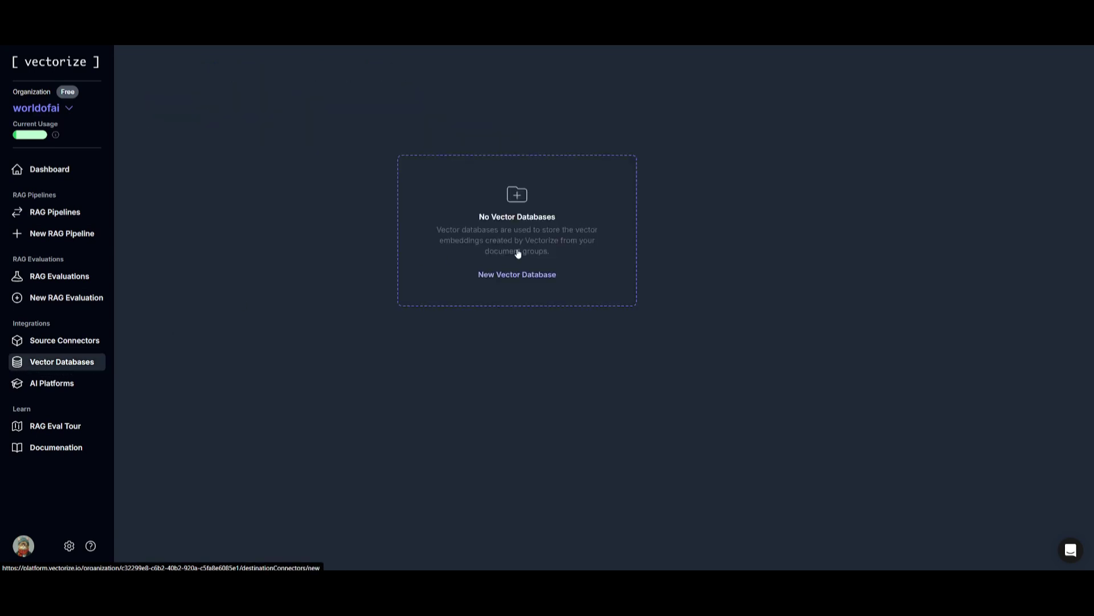
{"action": "left_click", "coordinate": [517, 271]}
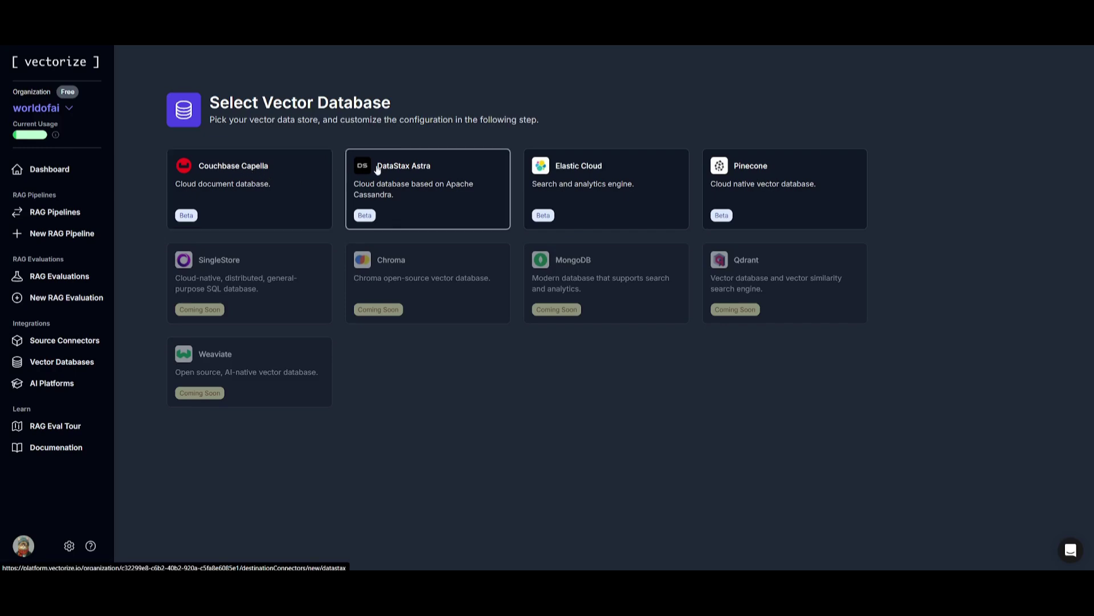
{"action": "left_click", "coordinate": [40, 382]}
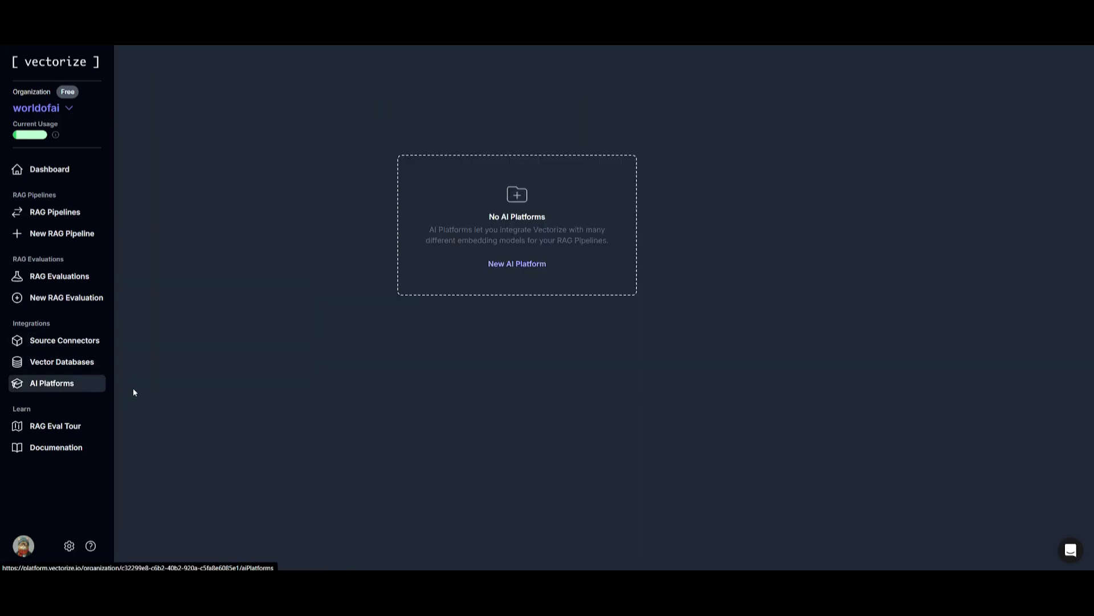
{"action": "left_click", "coordinate": [496, 264]}
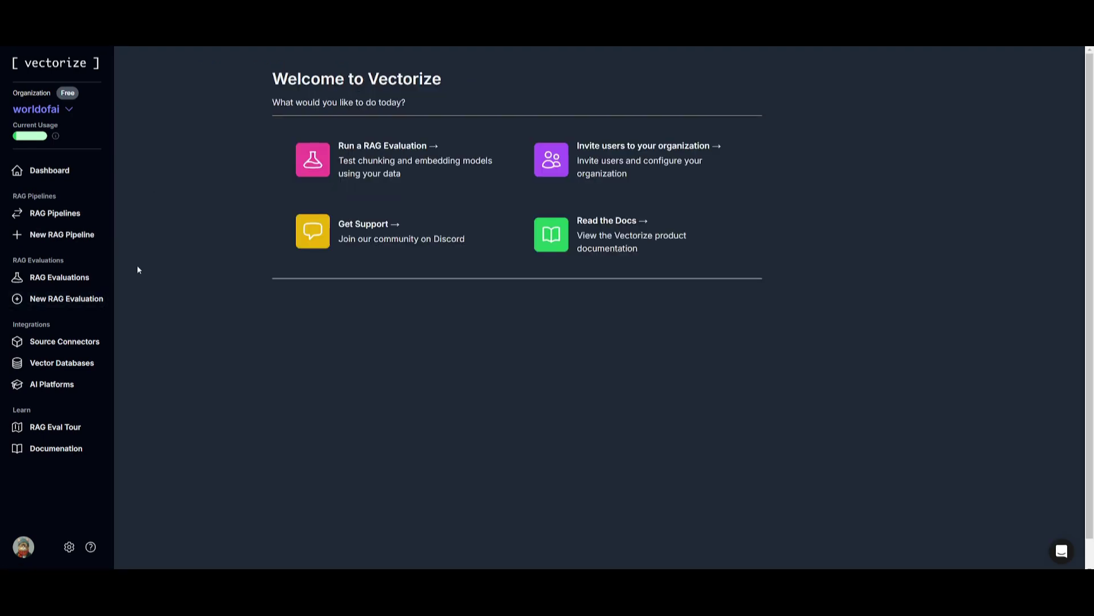
Open a new RAG evaluation form from the RAG Evaluations list.
{"action": "left_click", "coordinate": [44, 280]}
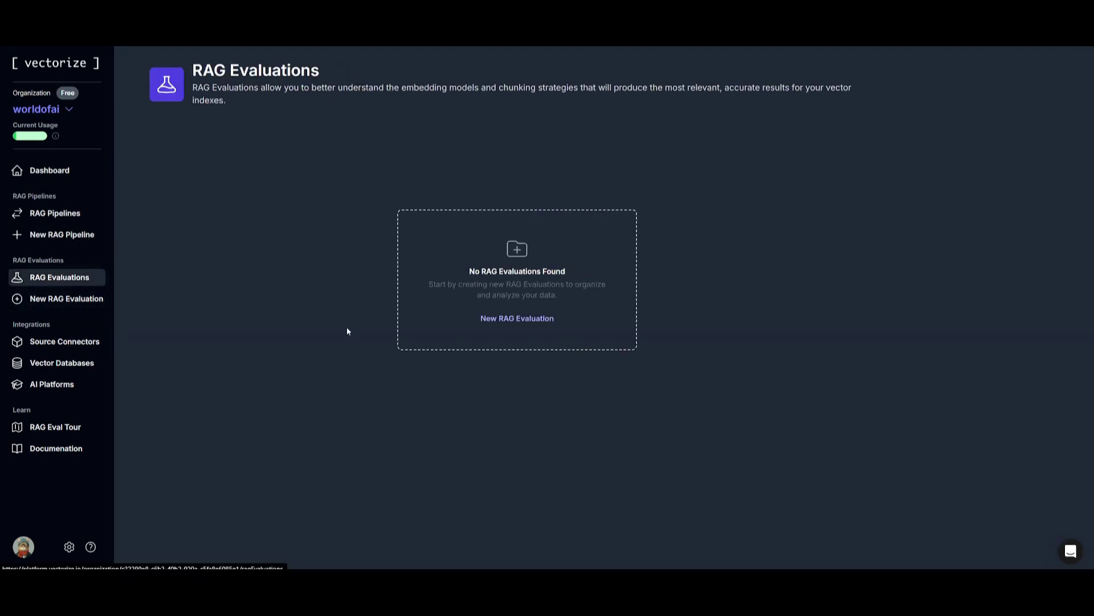
{"action": "left_click", "coordinate": [517, 320]}
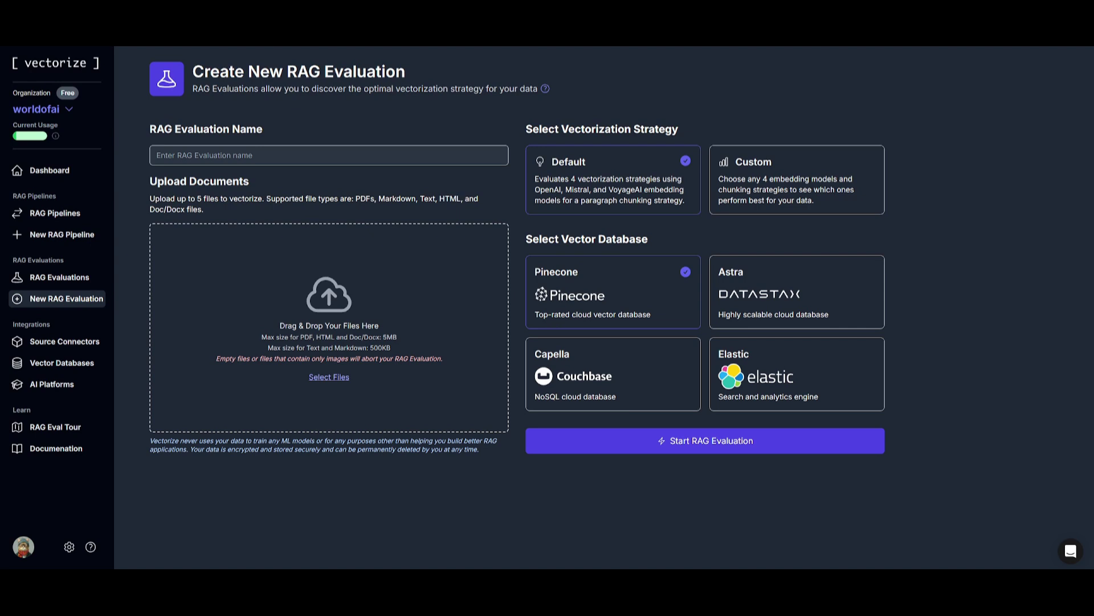
{"action": "left_click", "coordinate": [282, 148]}
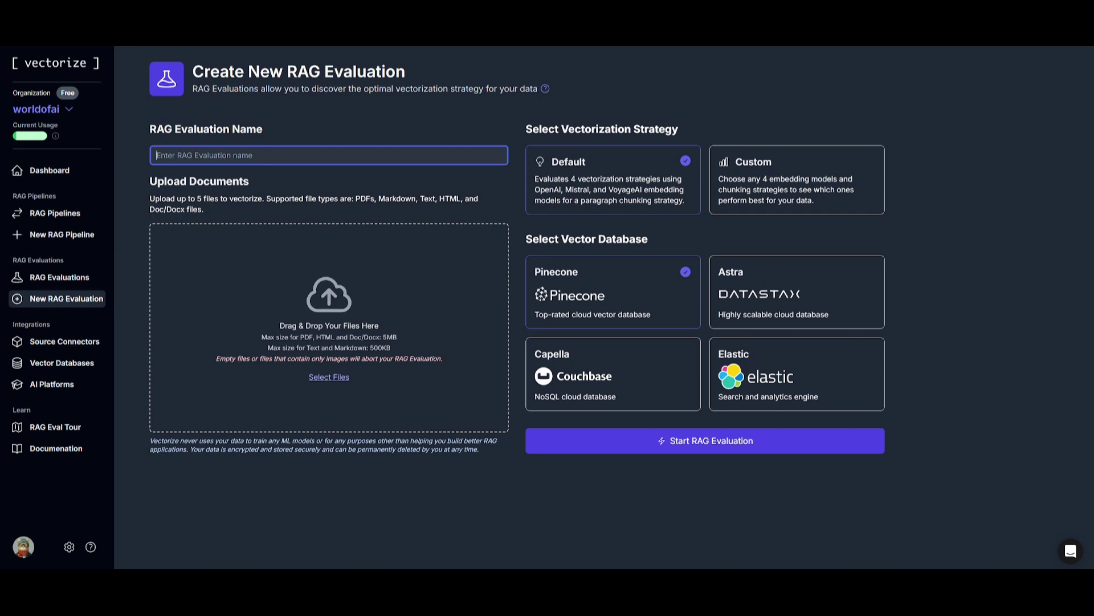
Try the Astra, Capella and Elastic database cards, leaving Pinecone selected.
{"action": "left_click", "coordinate": [763, 302]}
{"action": "left_click", "coordinate": [616, 289]}
{"action": "left_click", "coordinate": [587, 386]}
{"action": "left_click", "coordinate": [808, 400]}
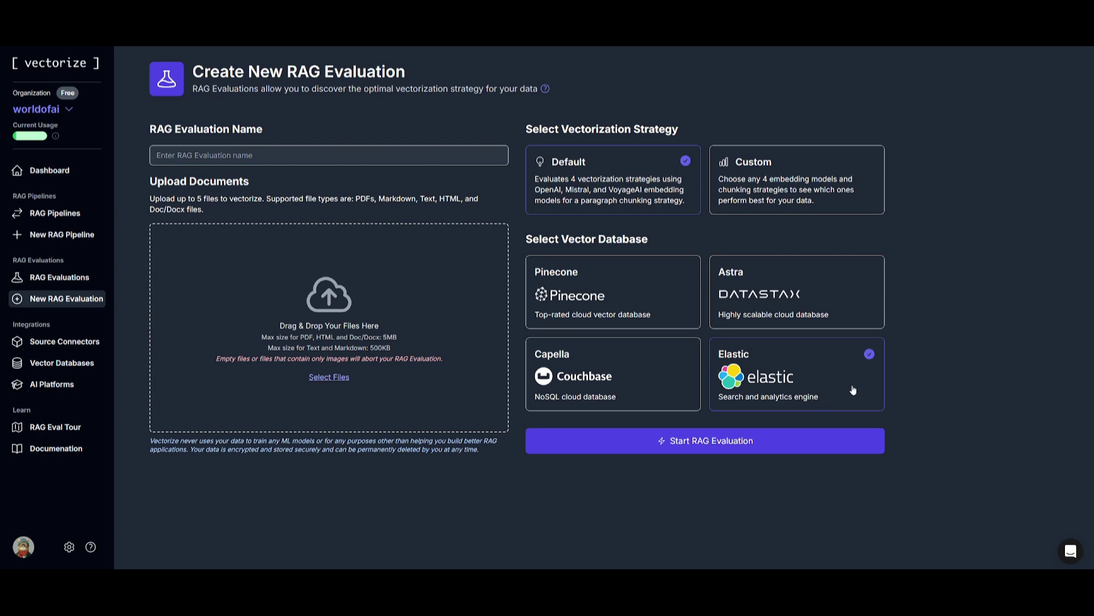
{"action": "left_click", "coordinate": [613, 326]}
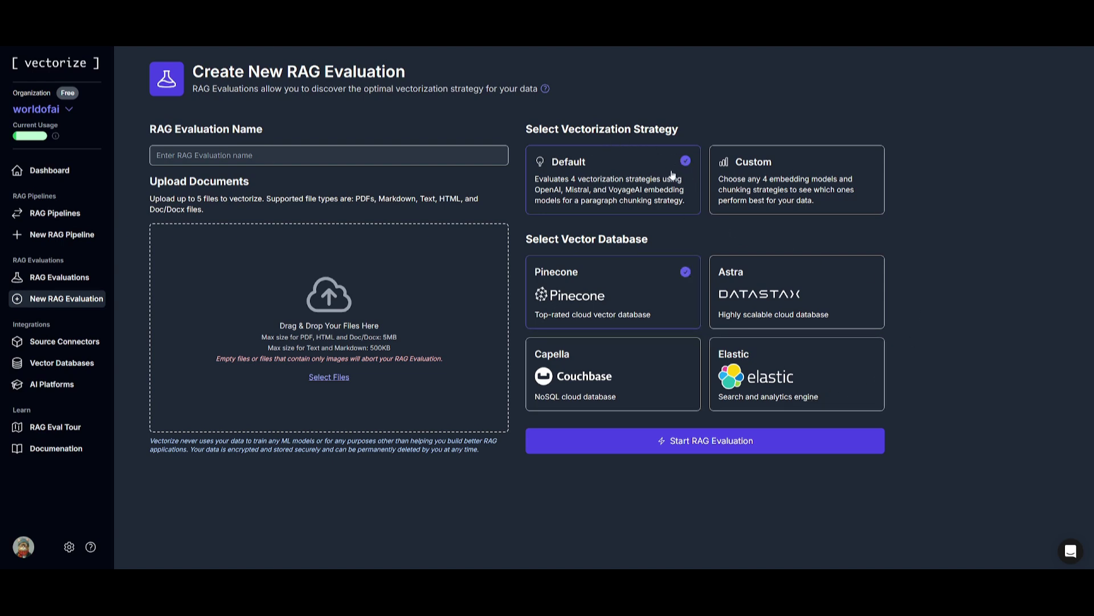
Toggle to a custom strategy and back to Default, reviewing its embedding model description.
{"action": "left_click", "coordinate": [762, 183]}
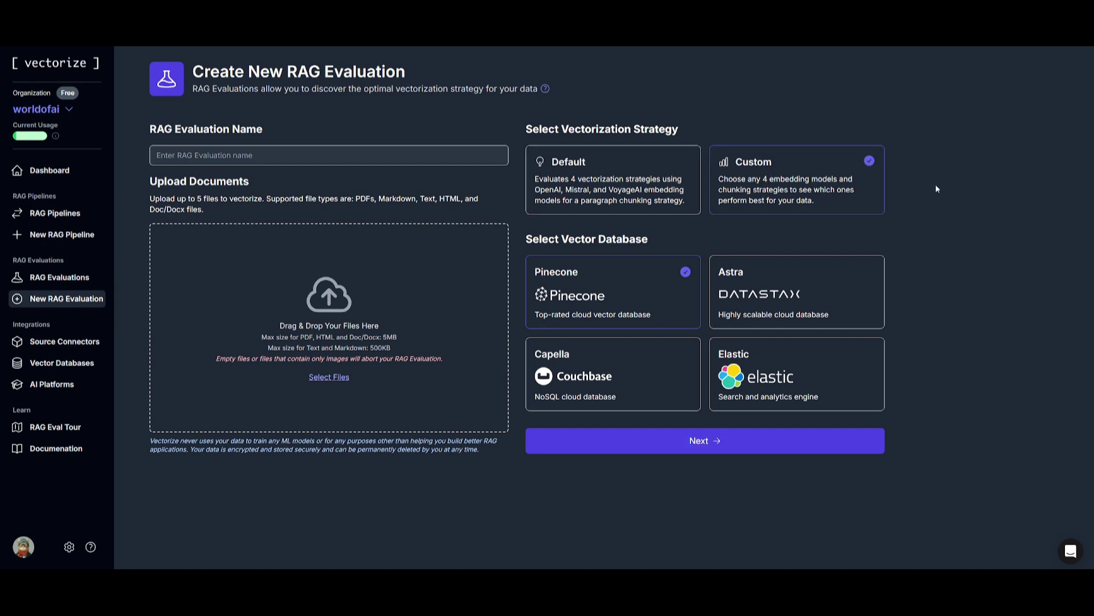
{"action": "left_click", "coordinate": [617, 181]}
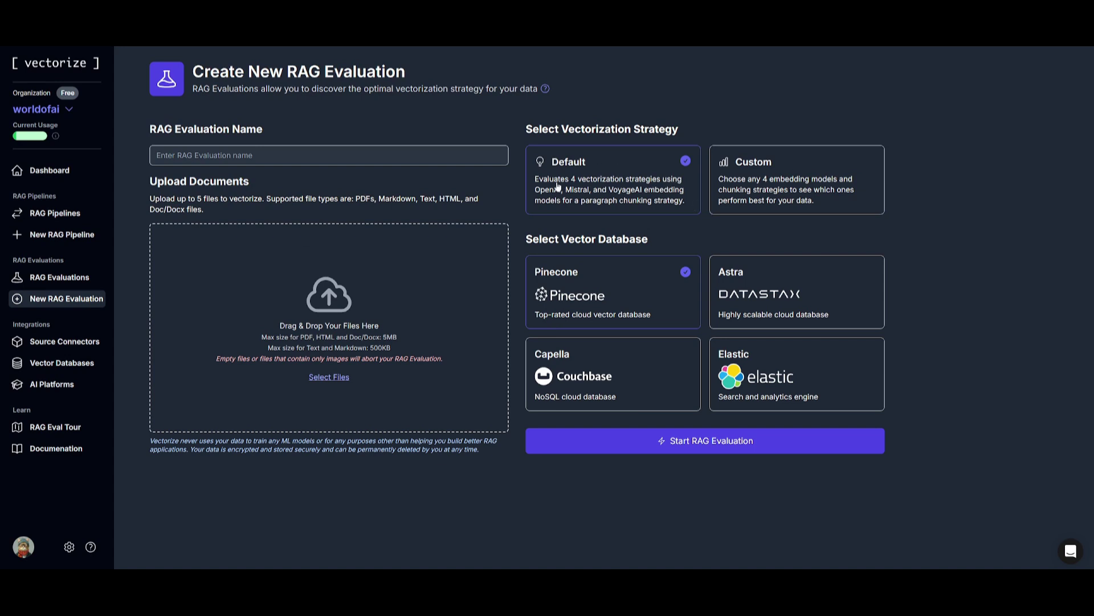
{"action": "left_click_drag", "start_coordinate": [537, 193], "coordinate": [687, 212]}
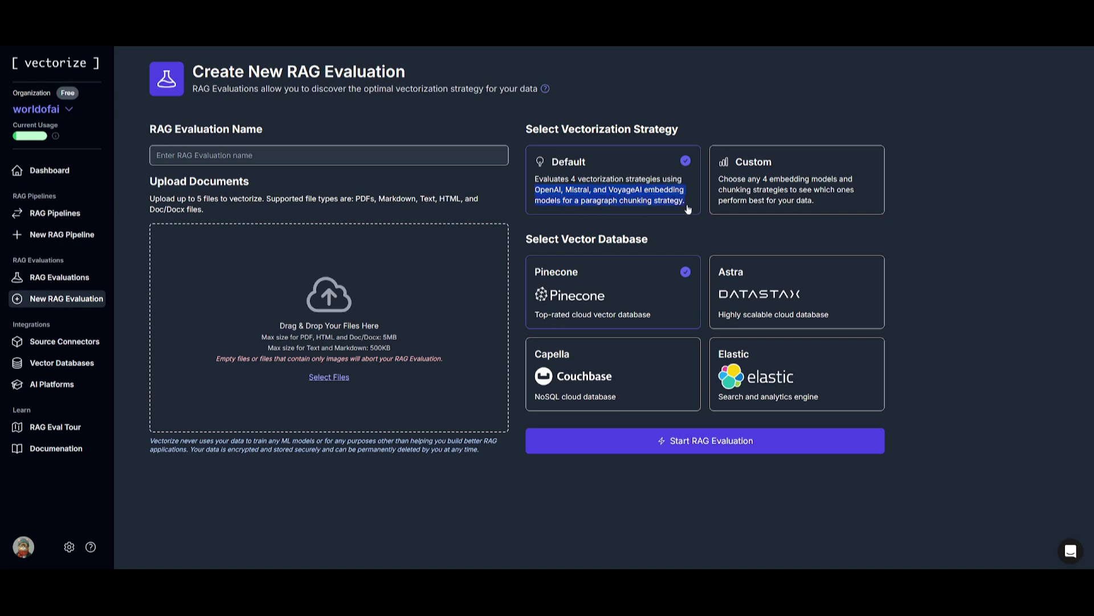
{"action": "left_click", "coordinate": [582, 166]}
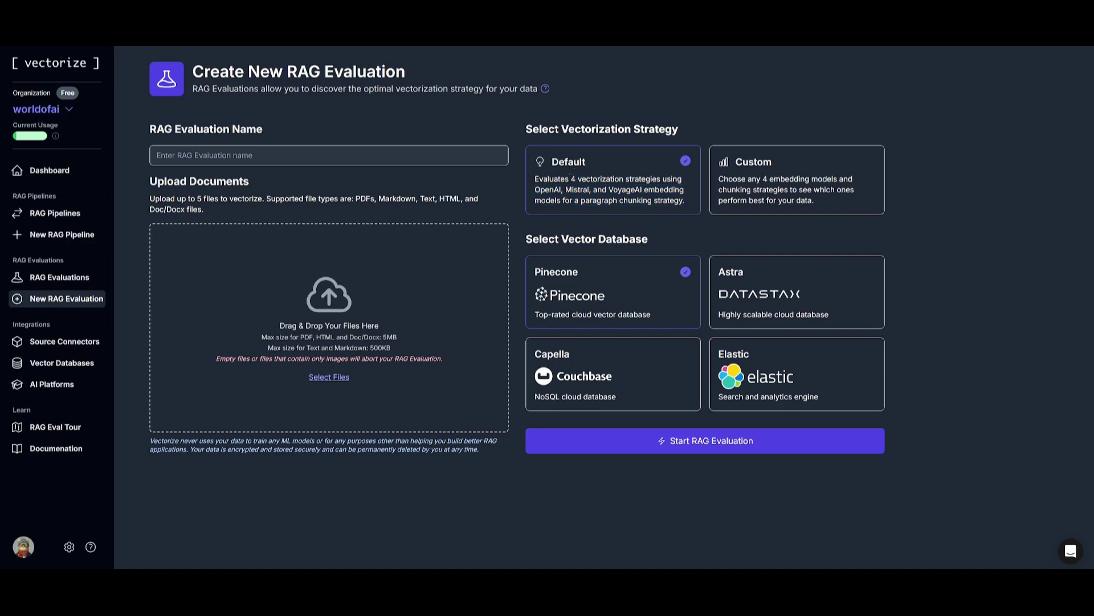
{"action": "left_click", "coordinate": [229, 157]}
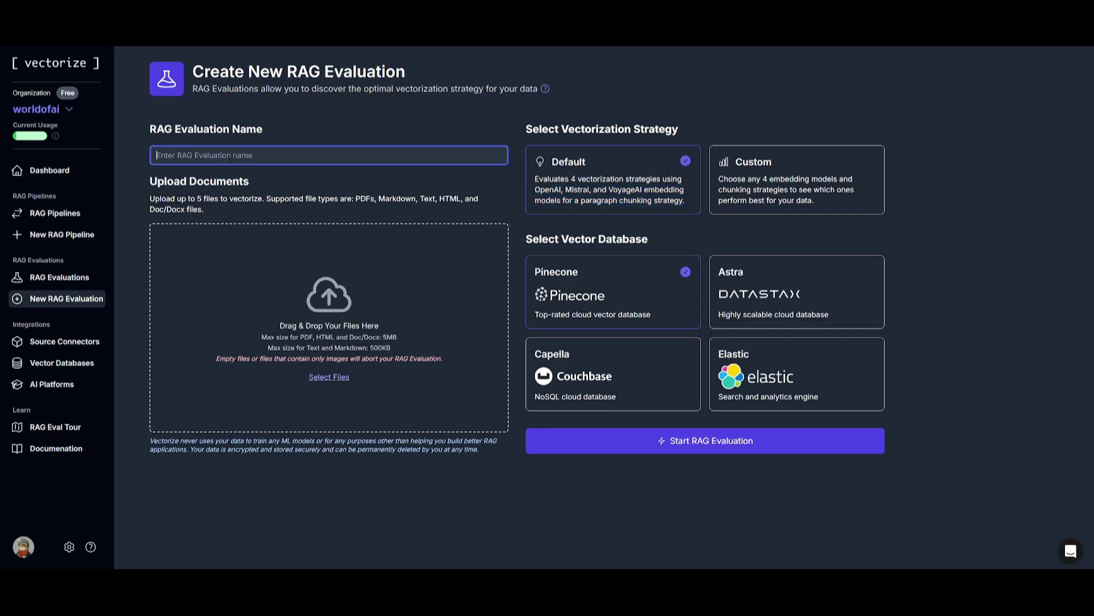
Wait for the Arxiv RAG Papers plans to finish indexing and score all 62 questions.
{"action": "left_click", "coordinate": [217, 225]}
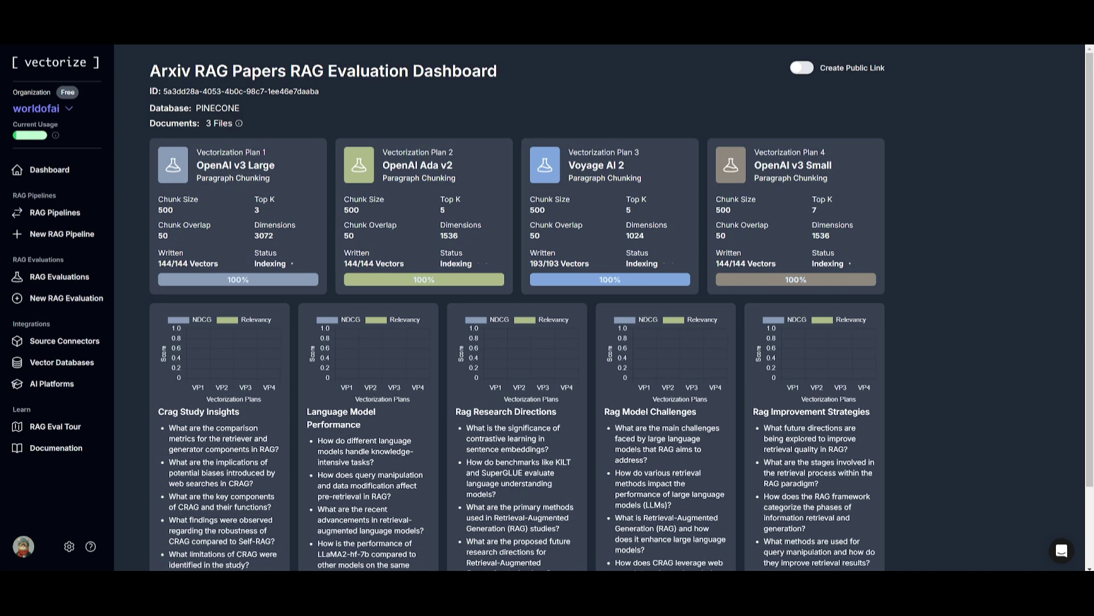
{"action": "mouse_move", "coordinate": [238, 124]}
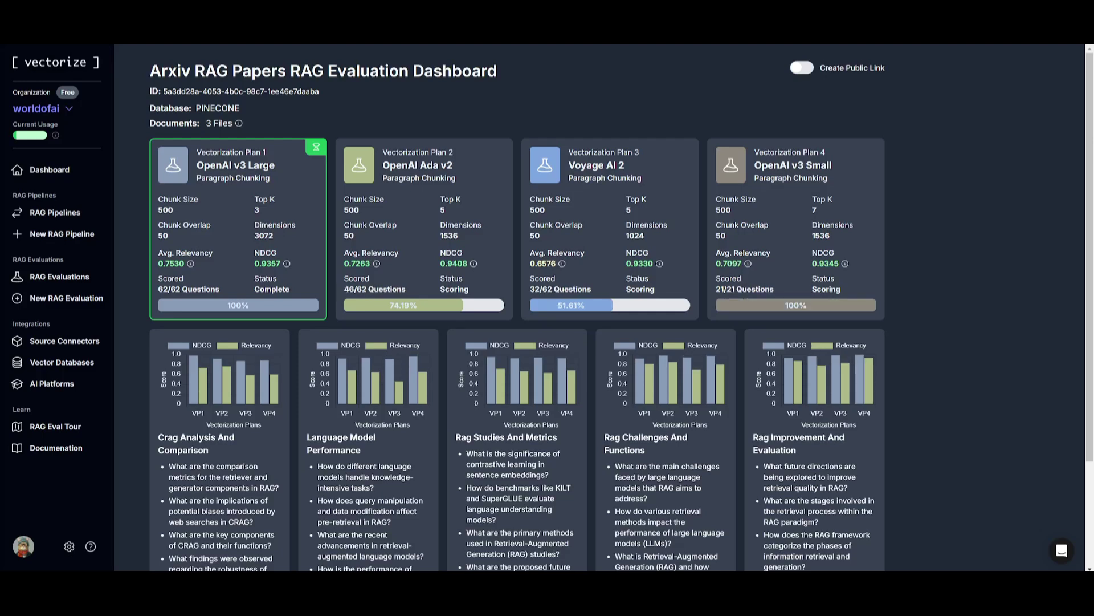
{"action": "scroll", "coordinate": [262, 183], "scroll_direction": "down", "scroll_amount": 1}
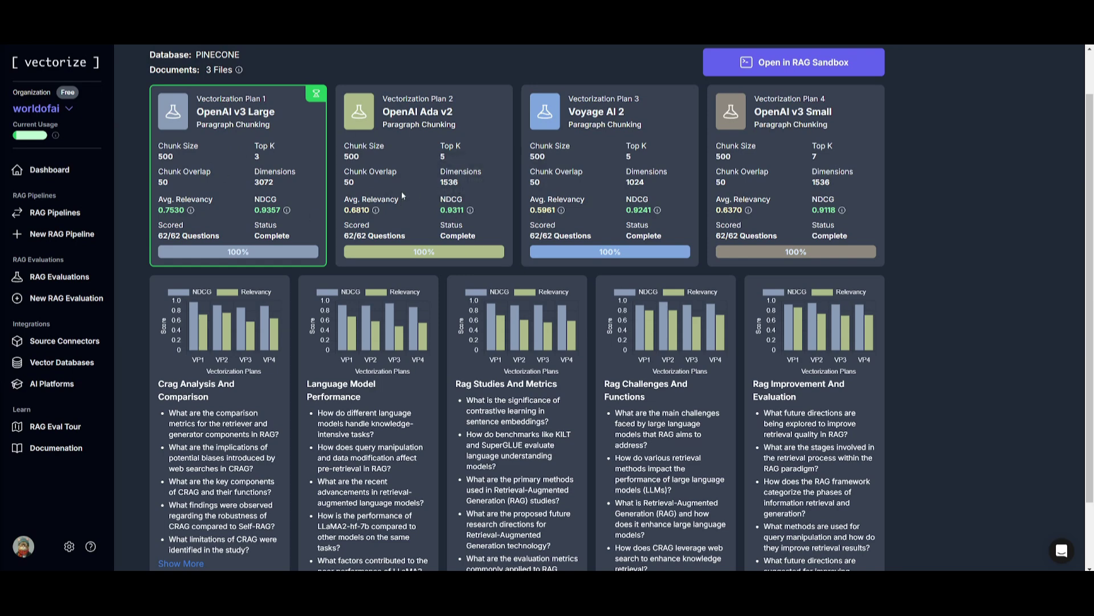
Show More on the Crag Analysis And Comparison card to reveal its extra question.
{"action": "scroll", "coordinate": [401, 194], "scroll_direction": "down", "scroll_amount": 2}
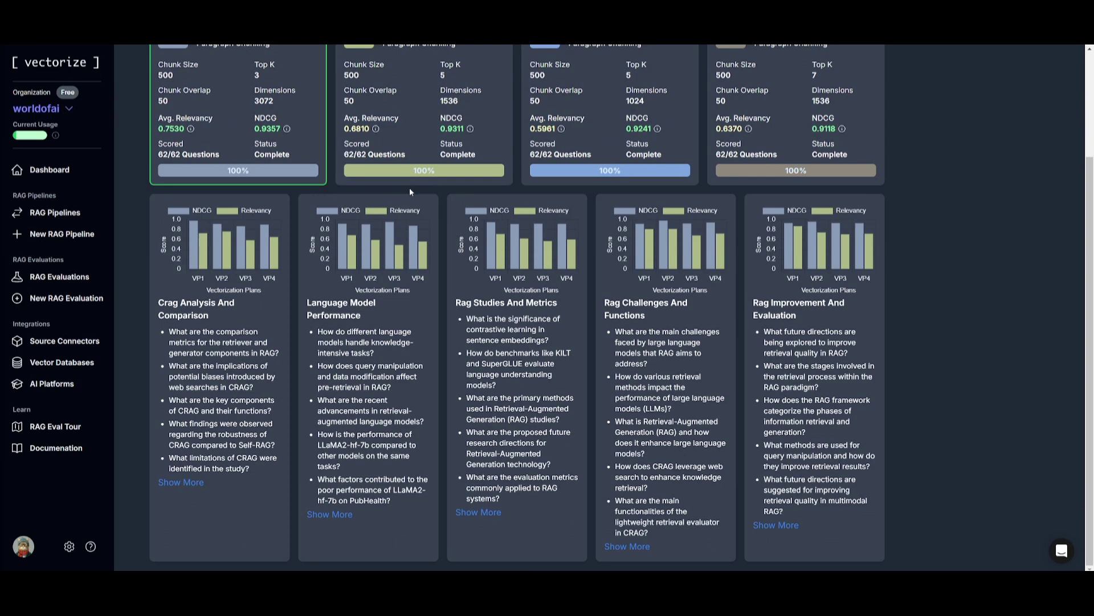
{"action": "scroll", "coordinate": [402, 188], "scroll_direction": "up", "scroll_amount": 3}
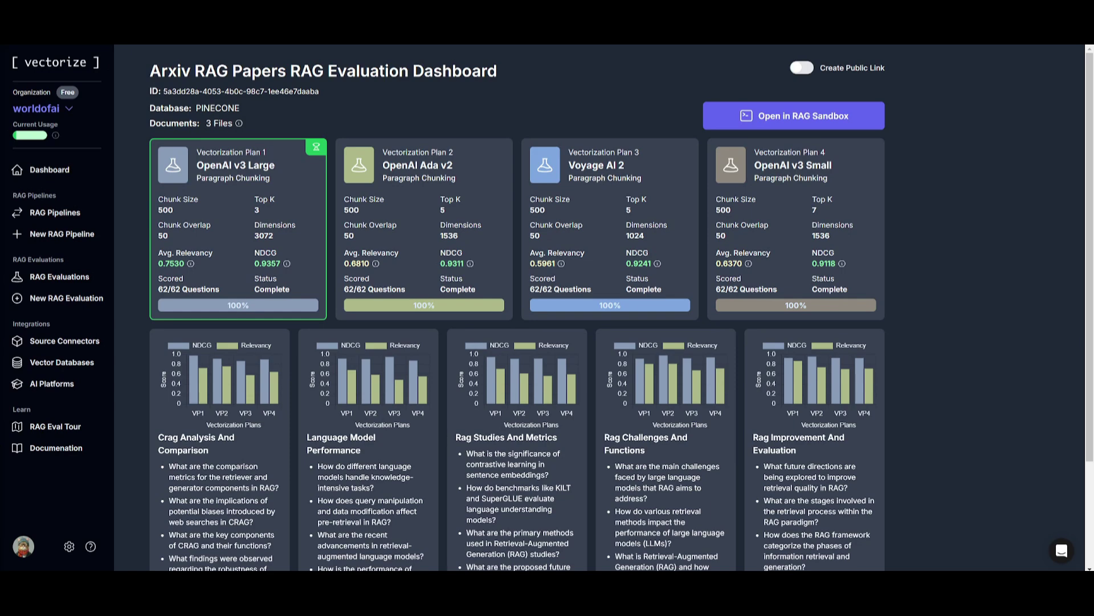
{"action": "scroll", "coordinate": [616, 308], "scroll_direction": "down", "scroll_amount": 3}
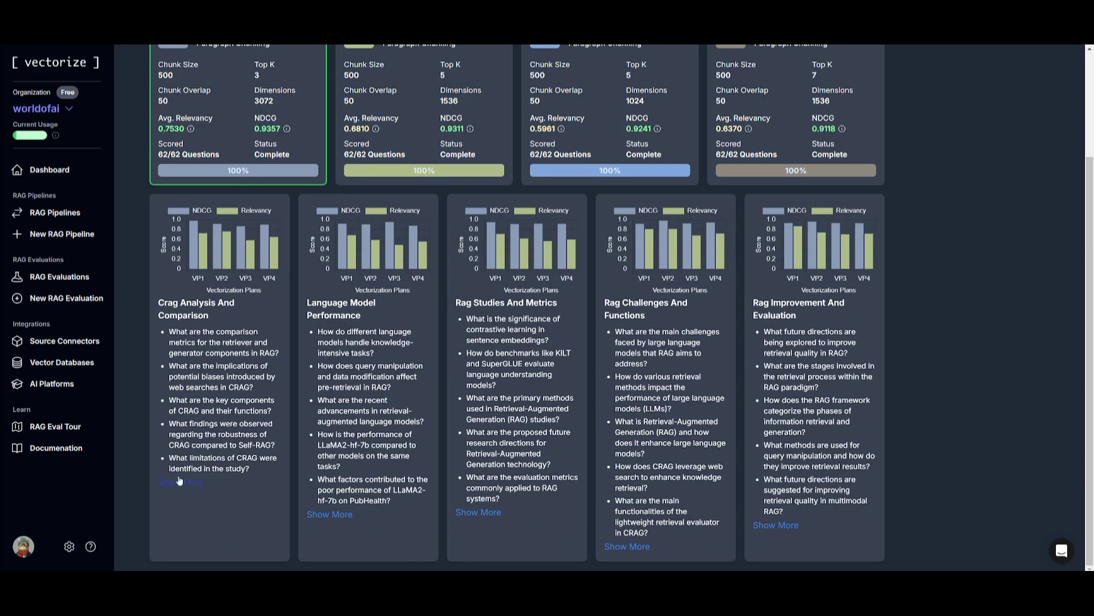
{"action": "scroll", "coordinate": [615, 308], "scroll_direction": "up", "scroll_amount": 3}
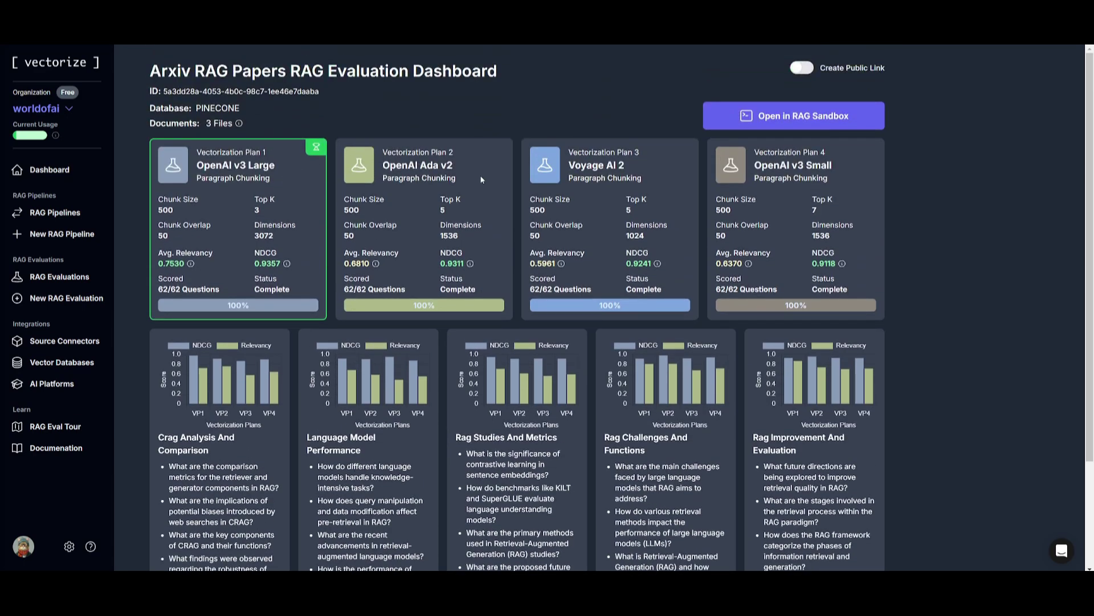
{"action": "scroll", "coordinate": [194, 228], "scroll_direction": "down", "scroll_amount": 2}
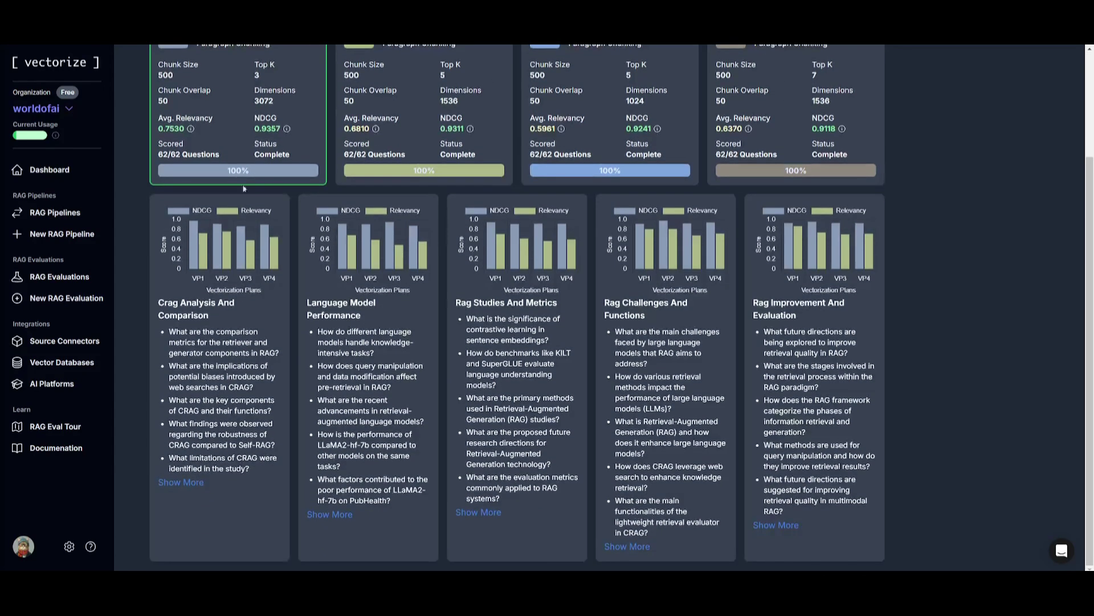
{"action": "left_click", "coordinate": [186, 489]}
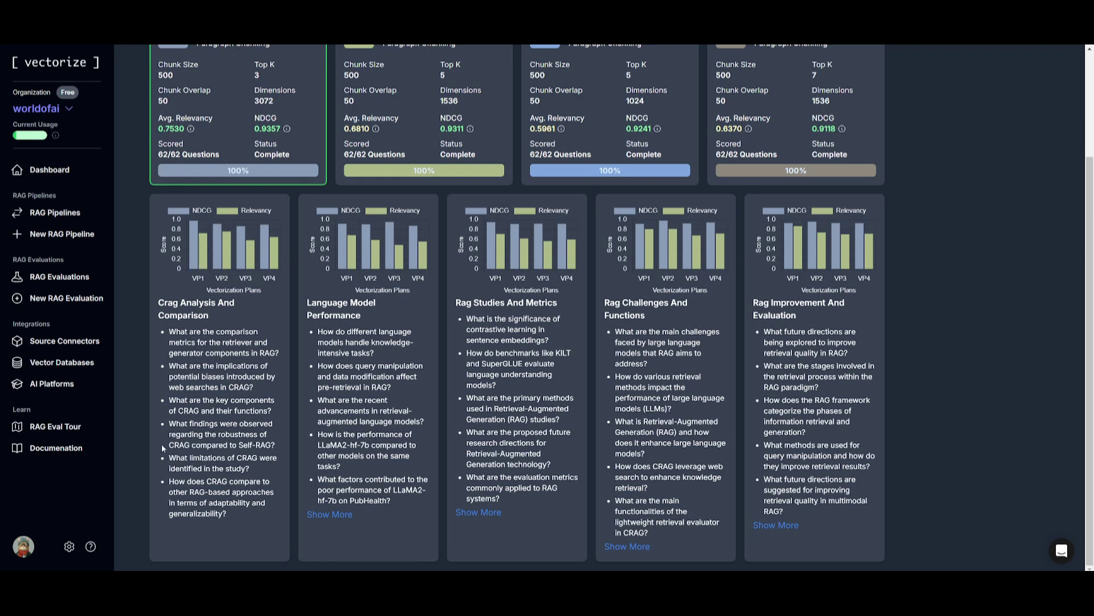
{"action": "left_click_drag", "start_coordinate": [168, 333], "coordinate": [226, 332]}
{"action": "scroll", "coordinate": [292, 357], "scroll_direction": "up", "scroll_amount": 2}
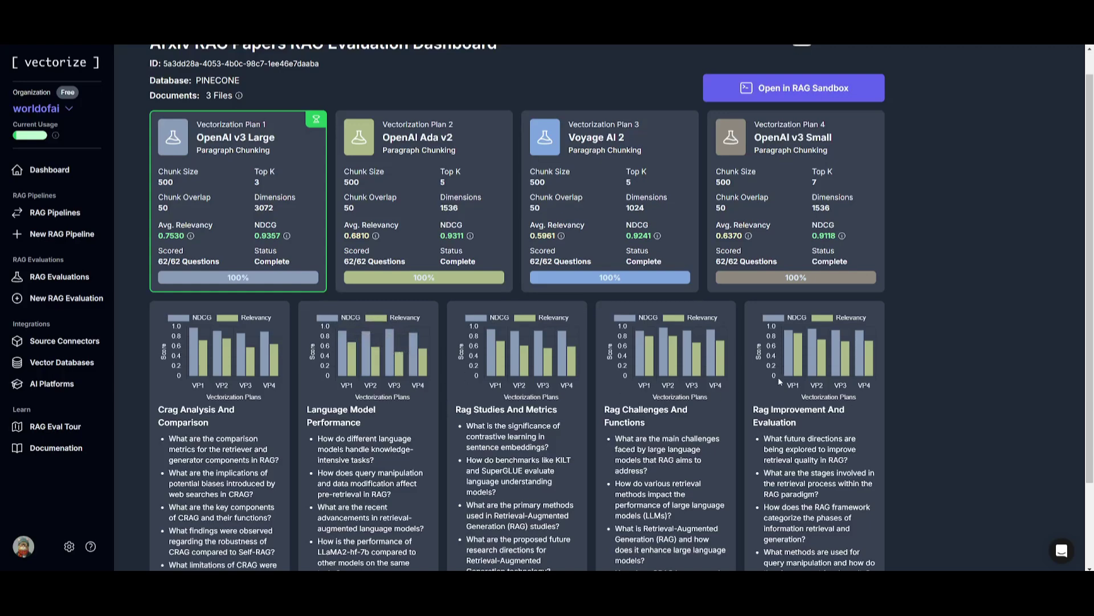
{"action": "scroll", "coordinate": [814, 311], "scroll_direction": "up", "scroll_amount": 1}
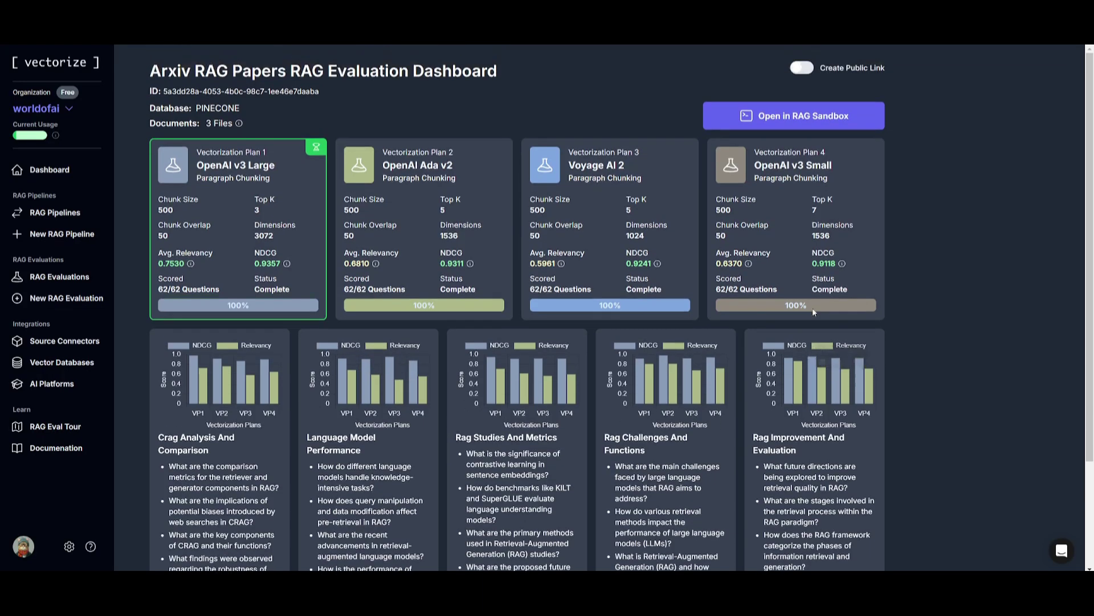
Run the first sample question in the RAG Sandbox against the OpenAI v3 Large index.
{"action": "left_click", "coordinate": [788, 118]}
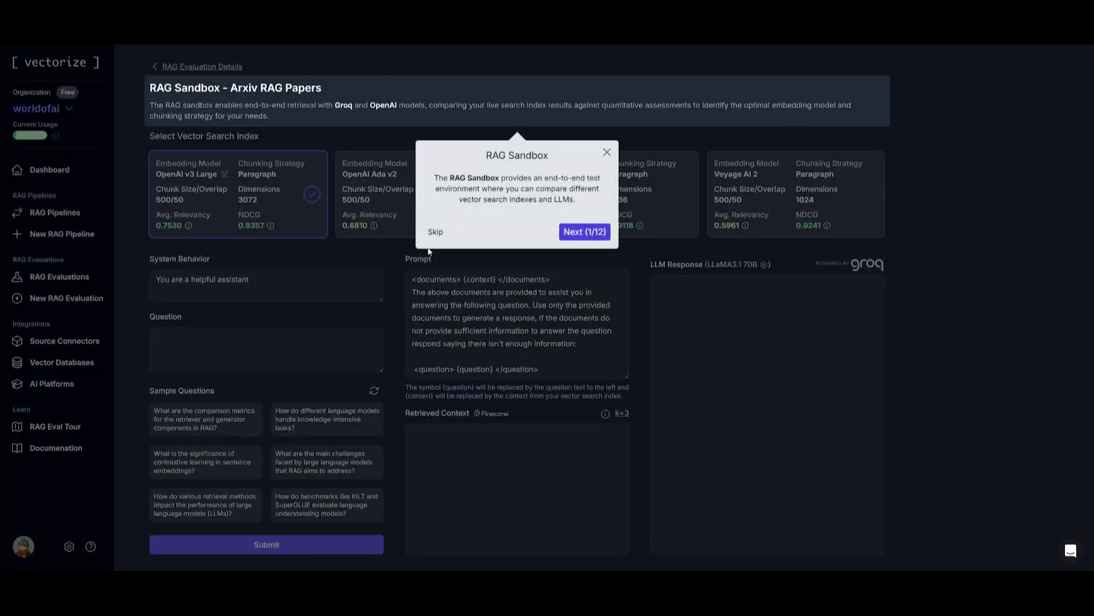
{"action": "left_click", "coordinate": [435, 232]}
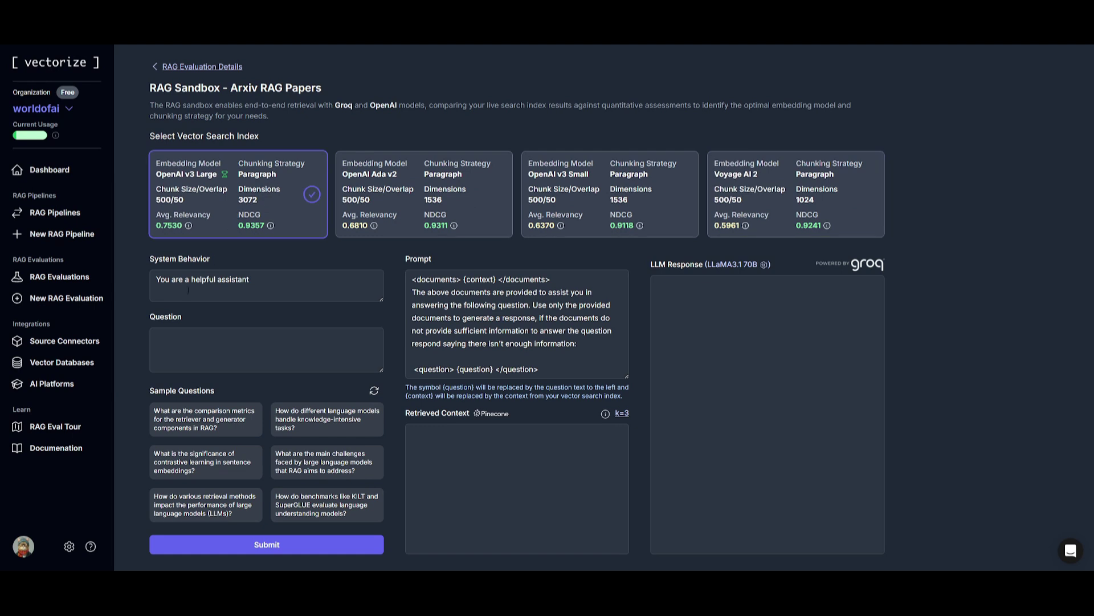
{"action": "left_click", "coordinate": [181, 427]}
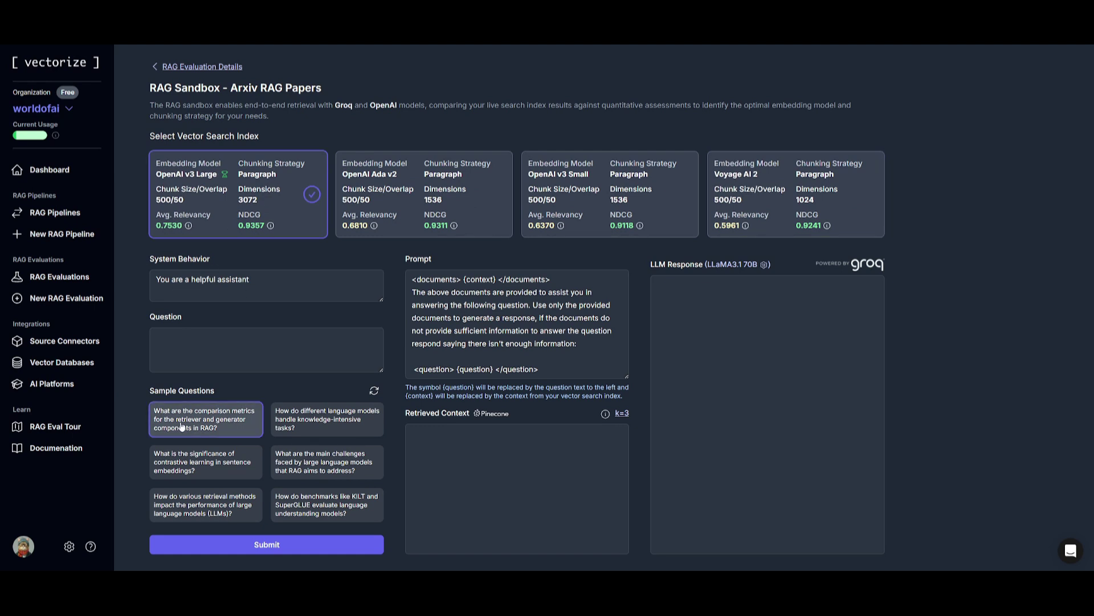
{"action": "left_click", "coordinate": [282, 548]}
{"action": "scroll", "coordinate": [522, 405], "scroll_direction": "down", "scroll_amount": 1}
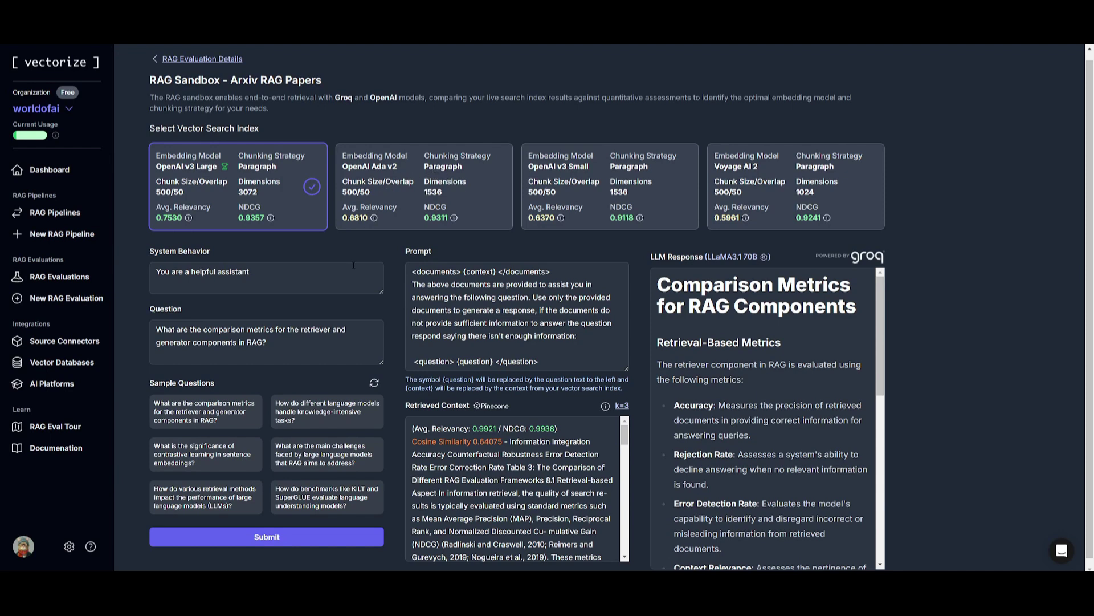
Rerun the same sample question against the OpenAI Ada v2 index.
{"action": "left_click", "coordinate": [411, 203]}
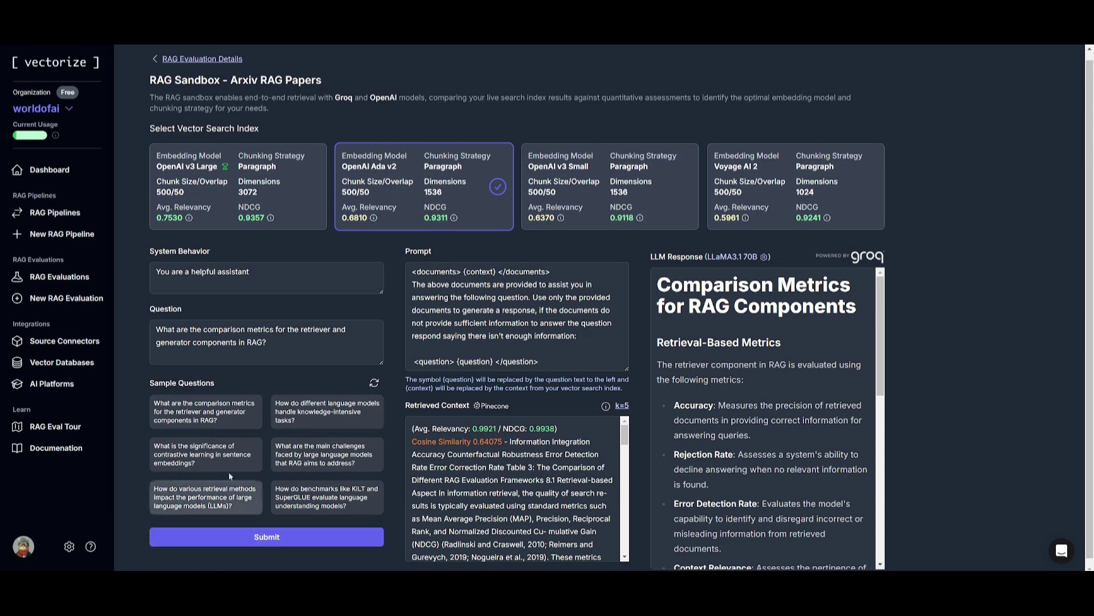
{"action": "left_click", "coordinate": [205, 412]}
{"action": "left_click", "coordinate": [279, 547]}
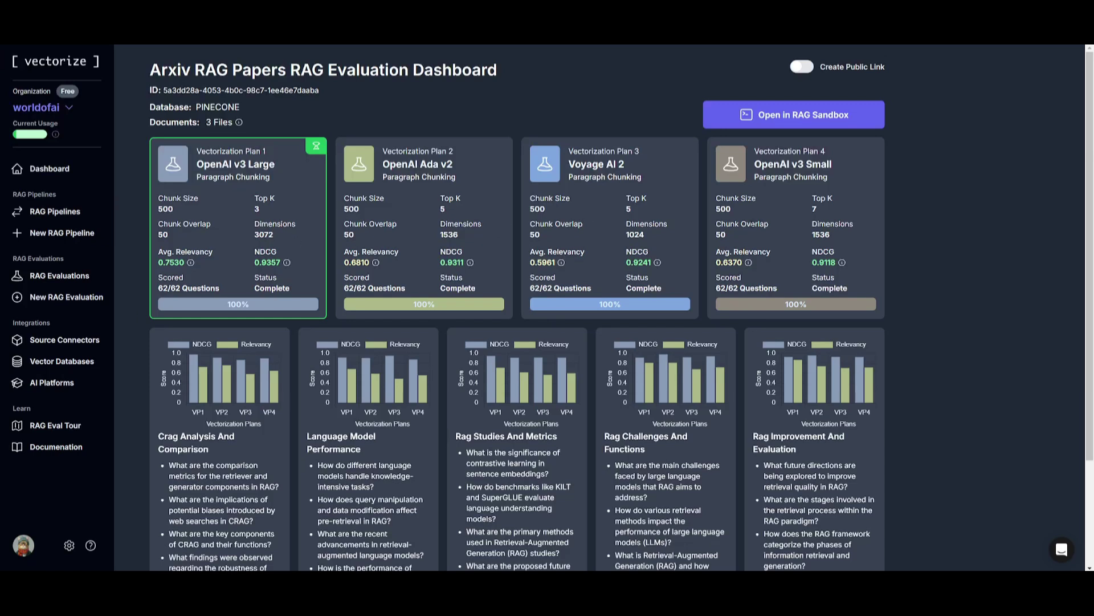
{"action": "scroll", "coordinate": [395, 186], "scroll_direction": "down", "scroll_amount": 3}
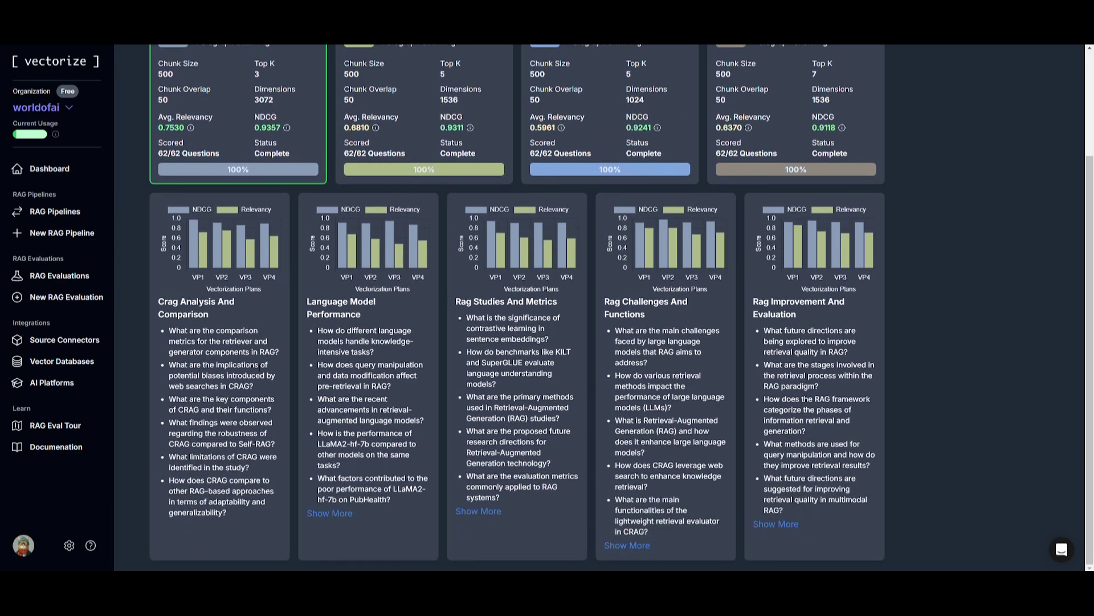
{"action": "scroll", "coordinate": [622, 308], "scroll_direction": "up", "scroll_amount": 5}
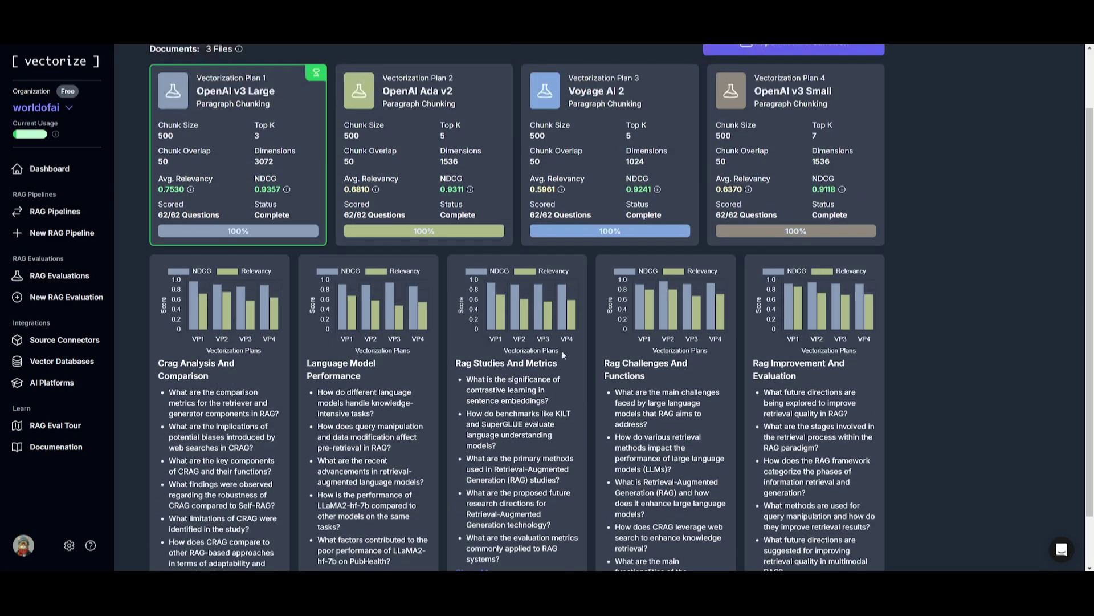
{"action": "left_click", "coordinate": [748, 124]}
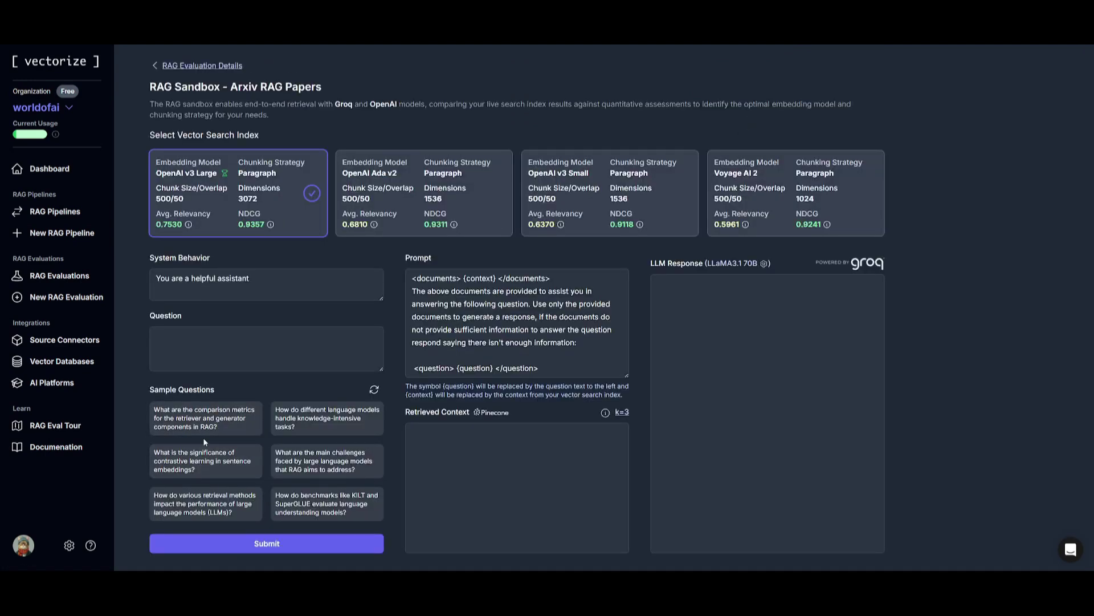
{"action": "left_click", "coordinate": [218, 402]}
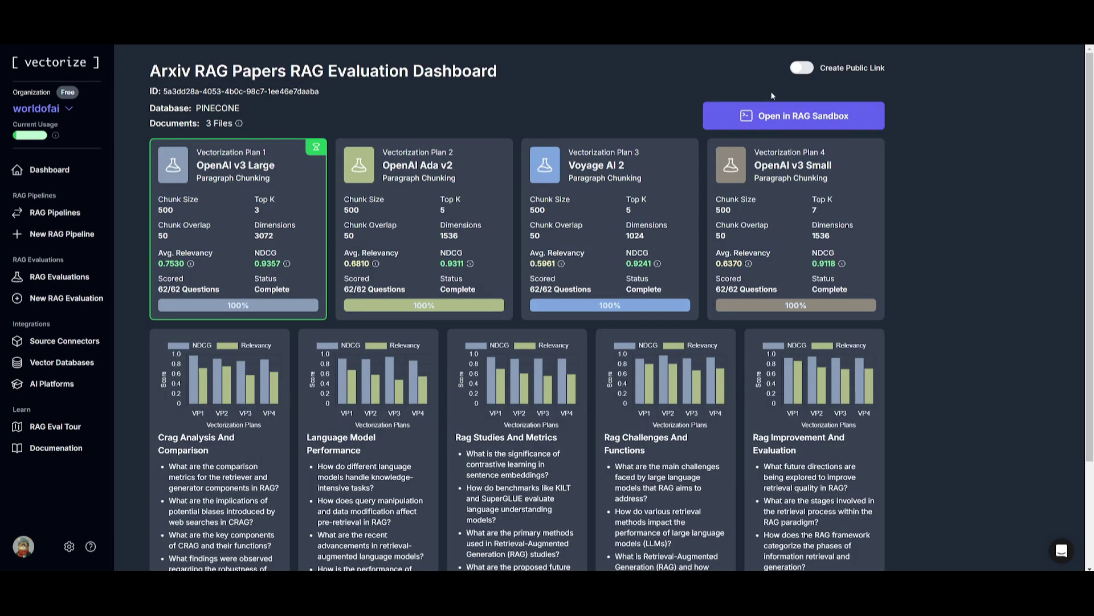
{"action": "left_click", "coordinate": [800, 68]}
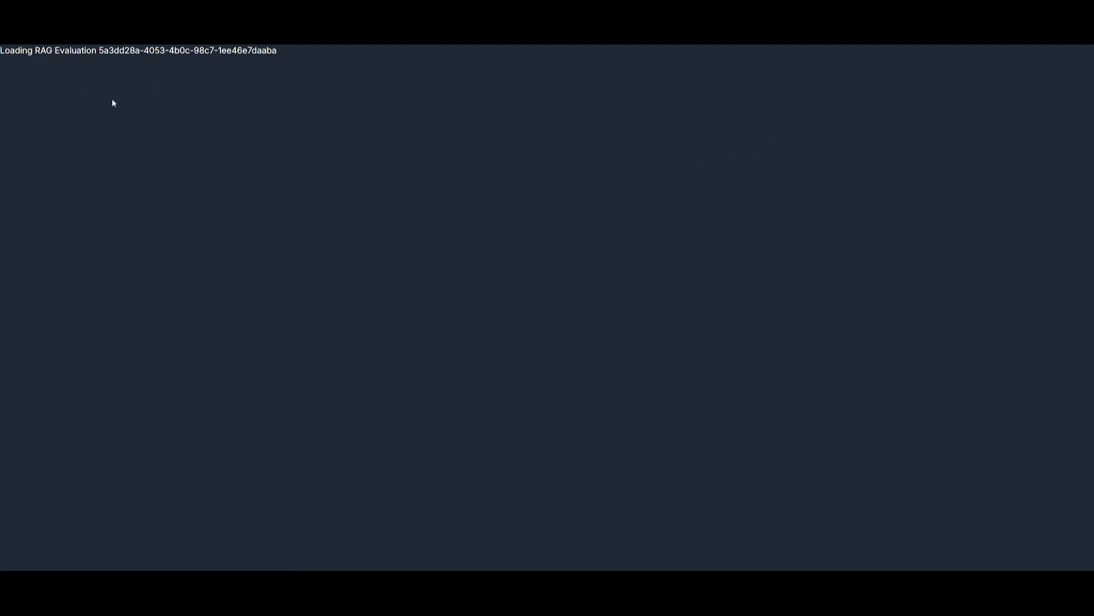
{"action": "scroll", "coordinate": [227, 338], "scroll_direction": "down", "scroll_amount": 1}
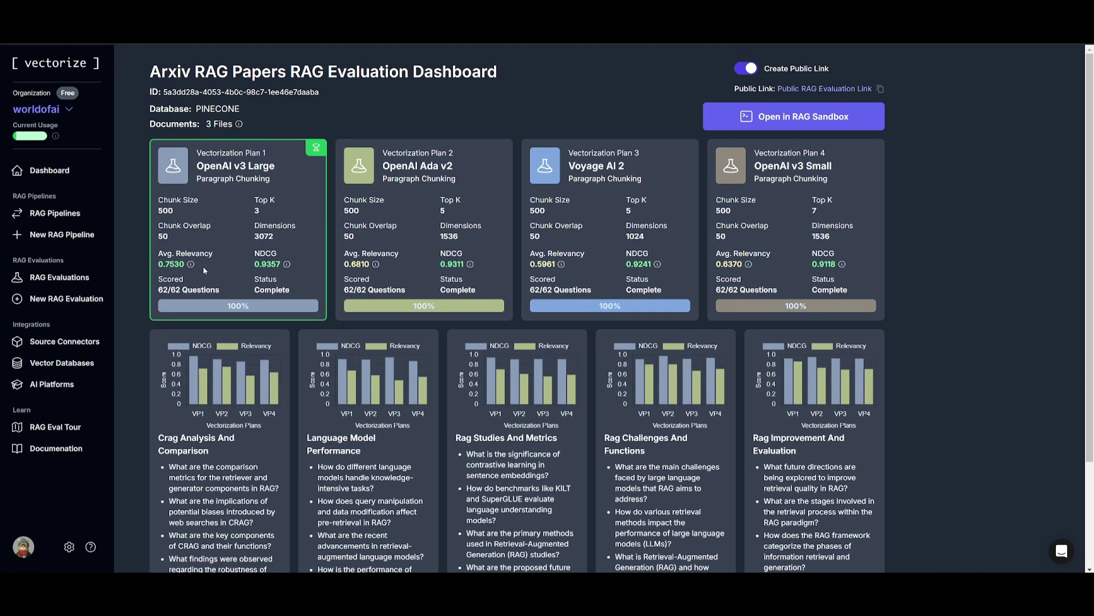
{"action": "left_click", "coordinate": [51, 217]}
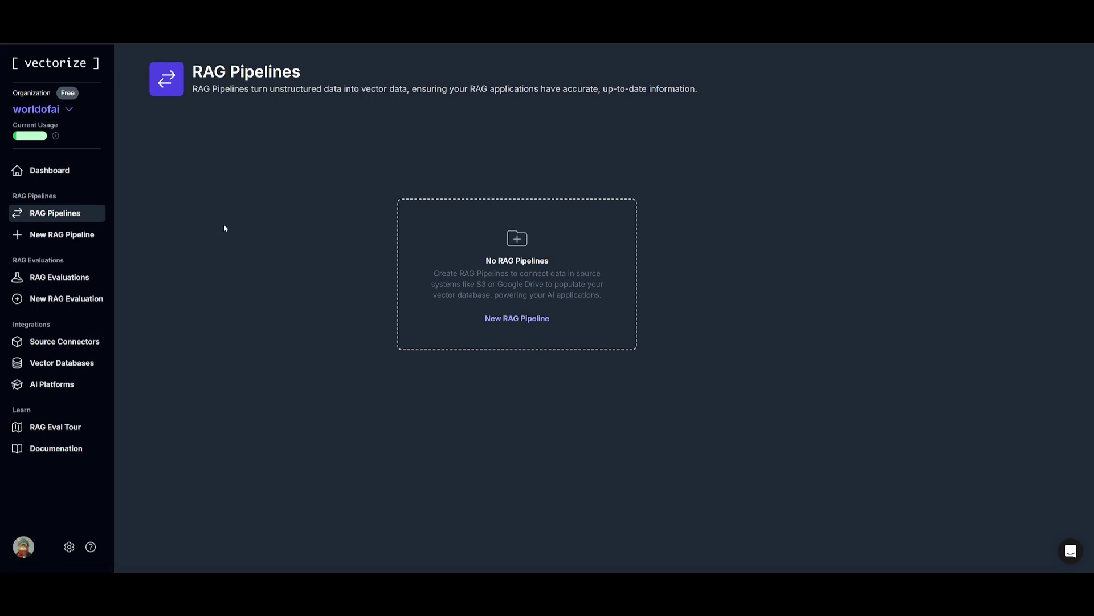
Check the New Source Connector and New Vector Database options, then return to RAG Pipelines.
{"action": "left_click", "coordinate": [501, 318]}
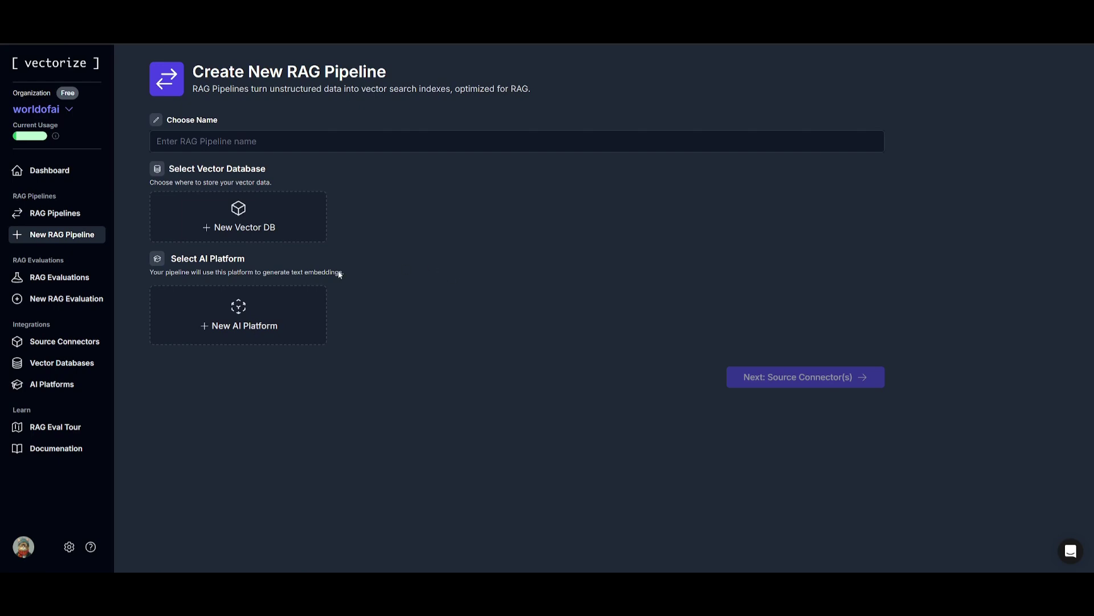
{"action": "left_click", "coordinate": [59, 349]}
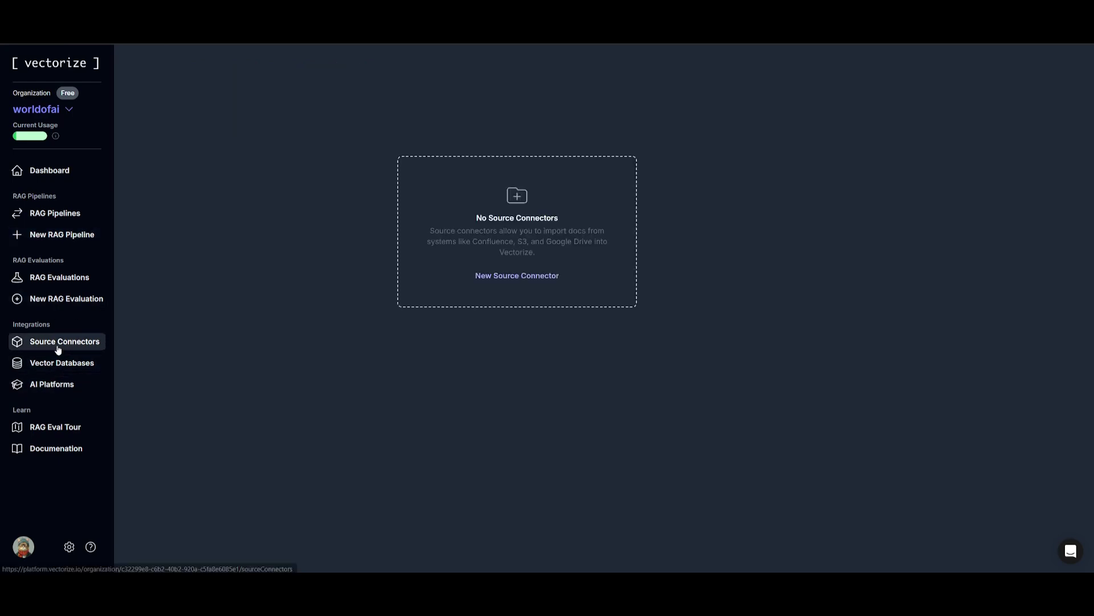
{"action": "left_click", "coordinate": [520, 259]}
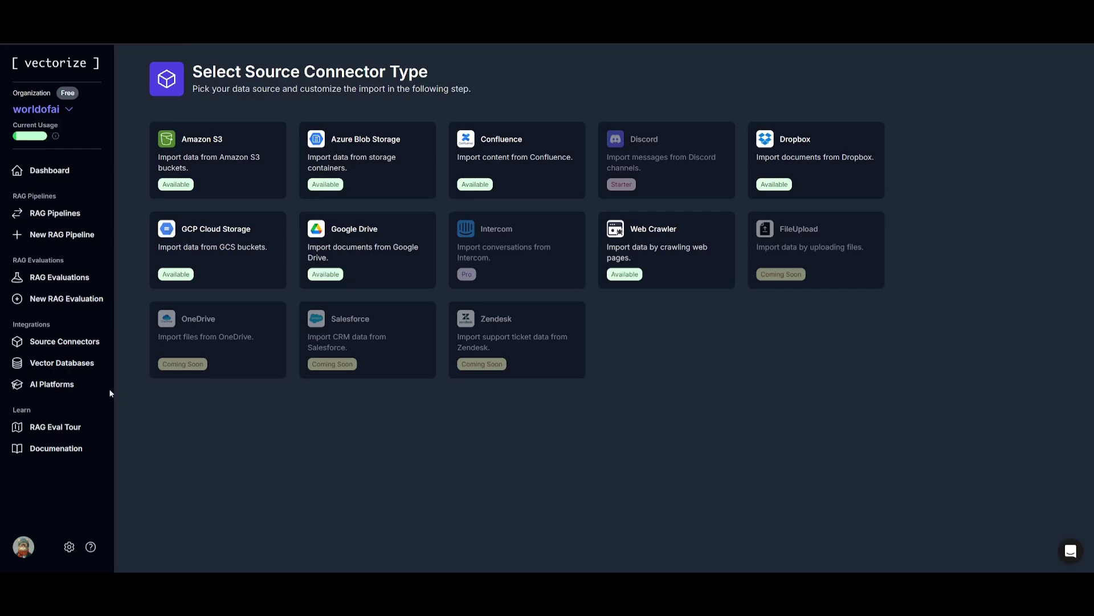
{"action": "left_click", "coordinate": [64, 368]}
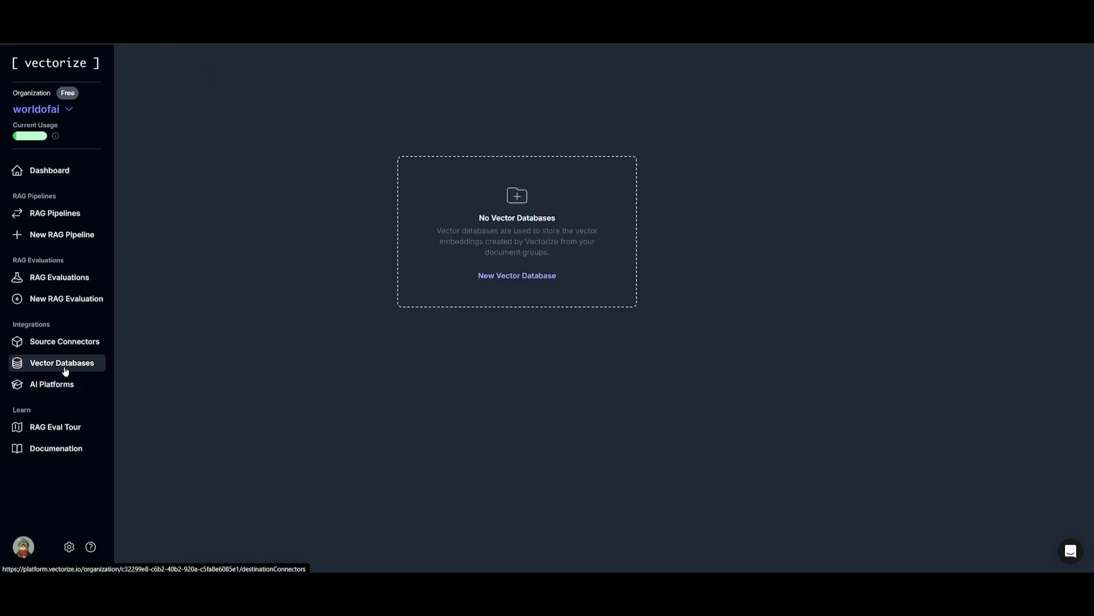
{"action": "left_click", "coordinate": [453, 249]}
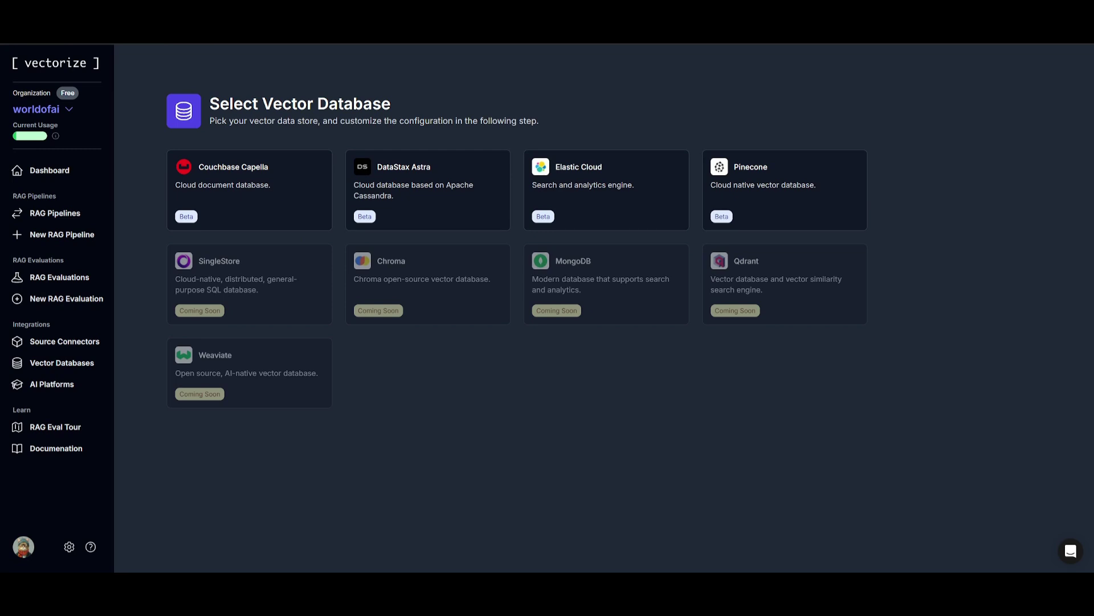
{"action": "left_click", "coordinate": [55, 213]}
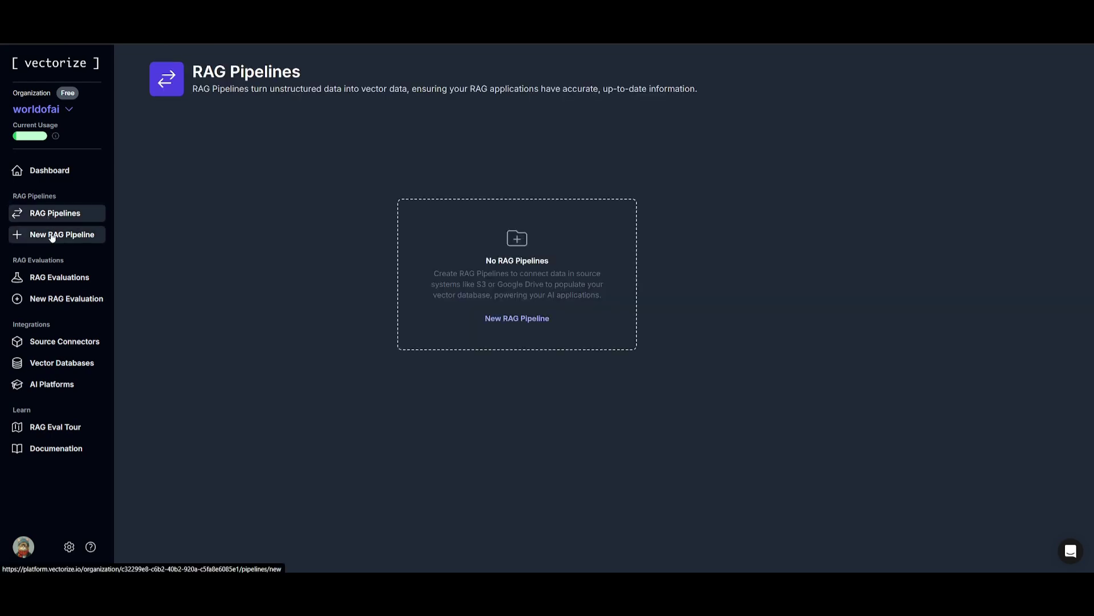
Create World of AI Rag Pipeline on Pinecone index woaragindex, keeping OpenAI v3 Small embeddings.
{"action": "left_click", "coordinate": [63, 234]}
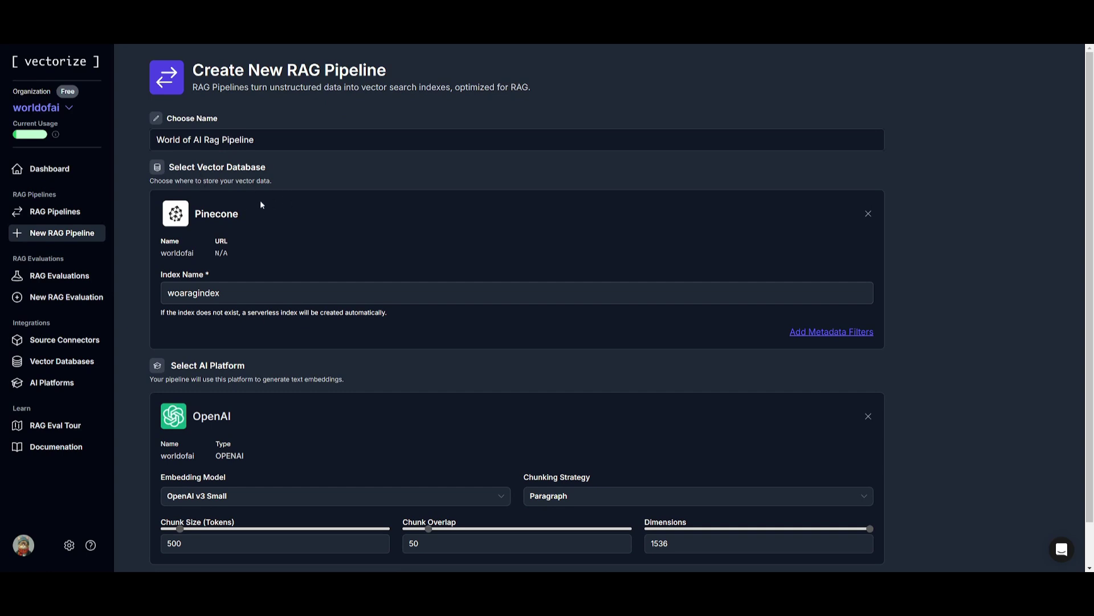
{"action": "scroll", "coordinate": [251, 219], "scroll_direction": "down", "scroll_amount": 2}
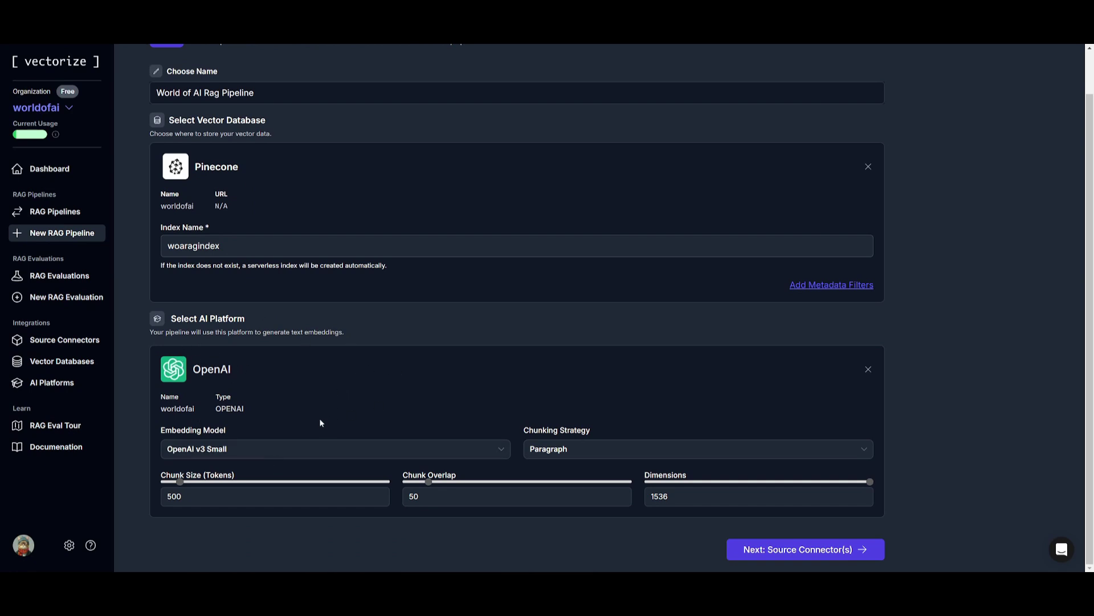
{"action": "left_click", "coordinate": [195, 449]}
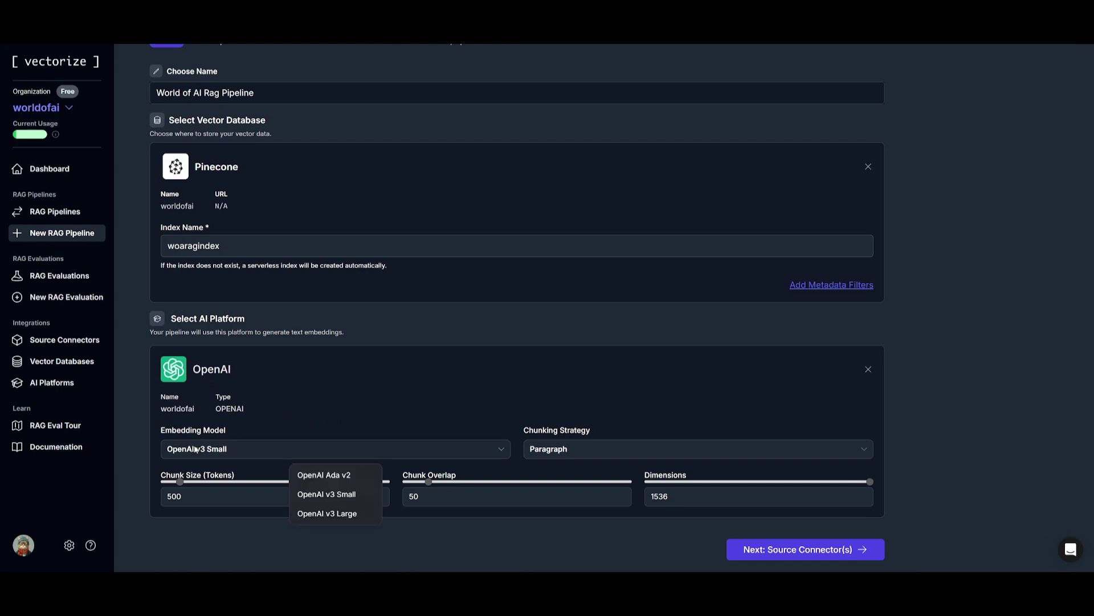
{"action": "left_click", "coordinate": [481, 439]}
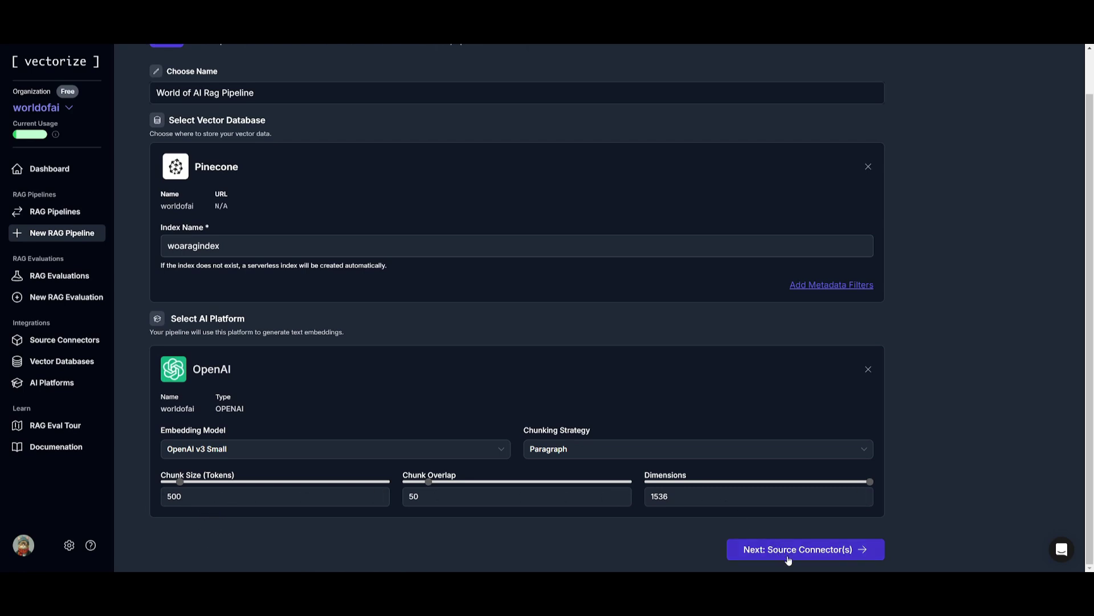
Add a Google Drive source connector named WOA using the service account JSON.
{"action": "left_click", "coordinate": [827, 555]}
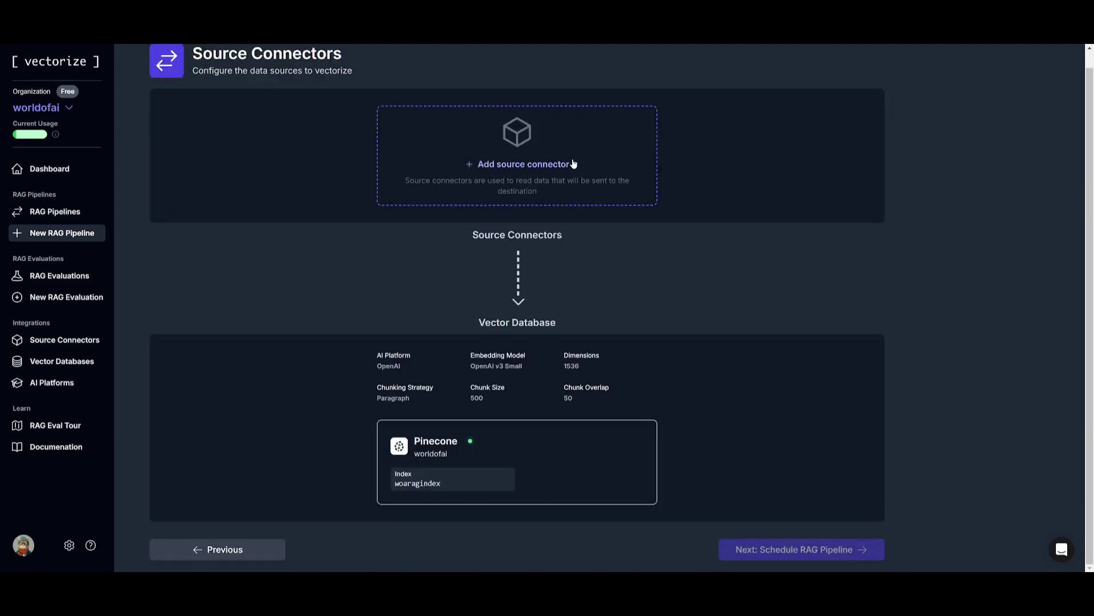
{"action": "left_click", "coordinate": [538, 164]}
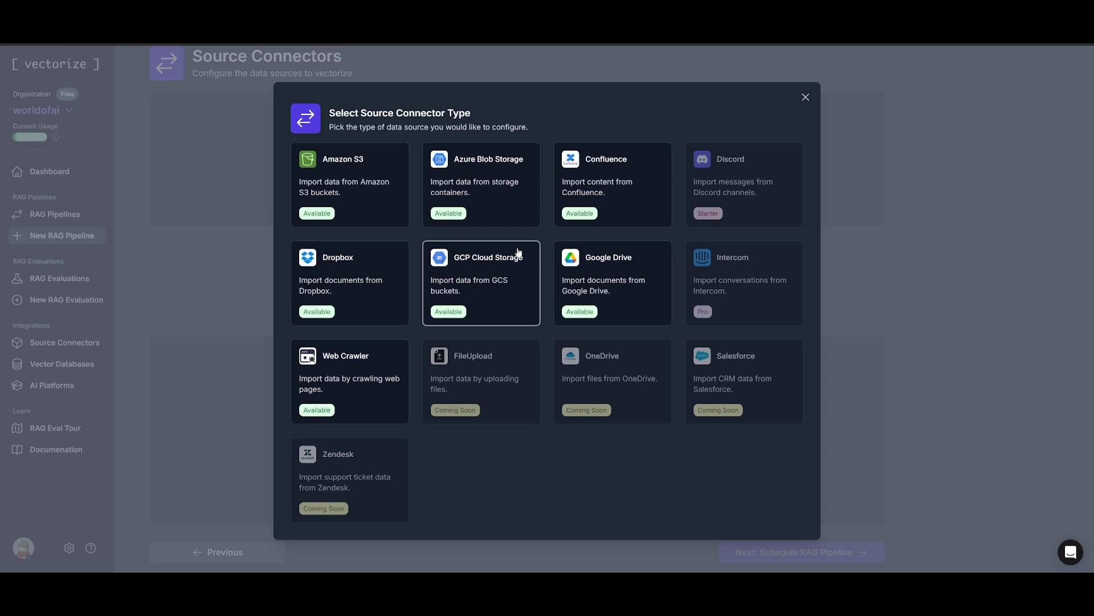
{"action": "left_click", "coordinate": [537, 266]}
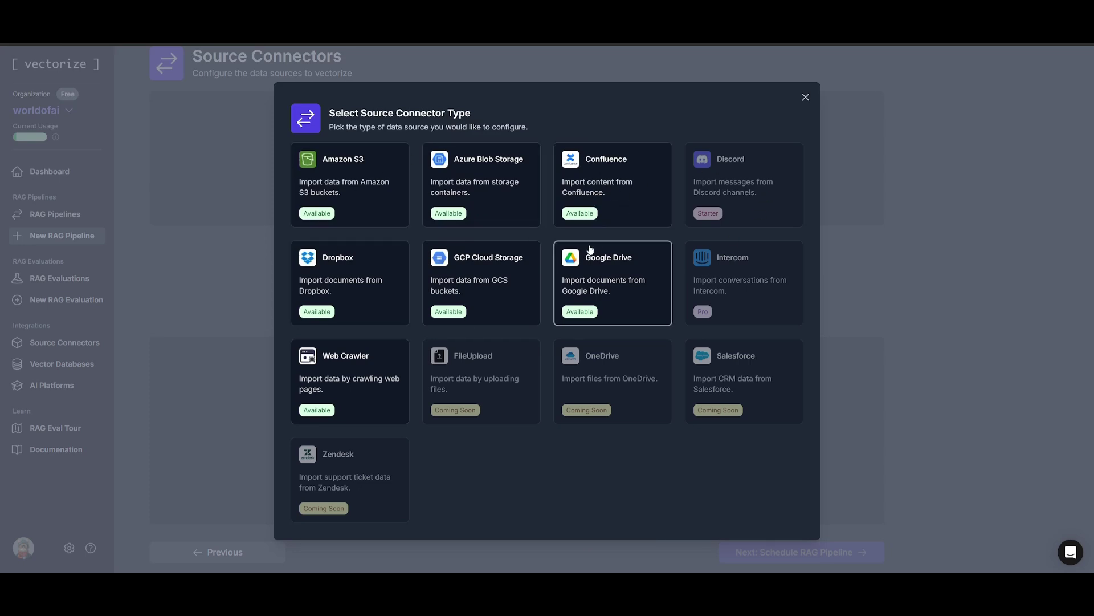
{"action": "left_click", "coordinate": [604, 263]}
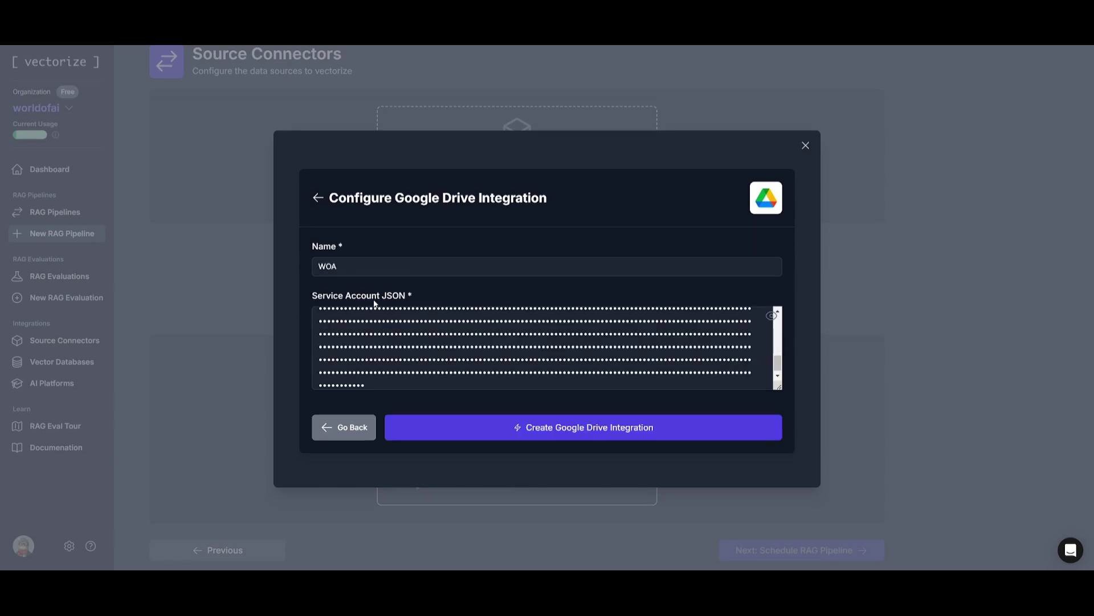
{"action": "left_click", "coordinate": [556, 427]}
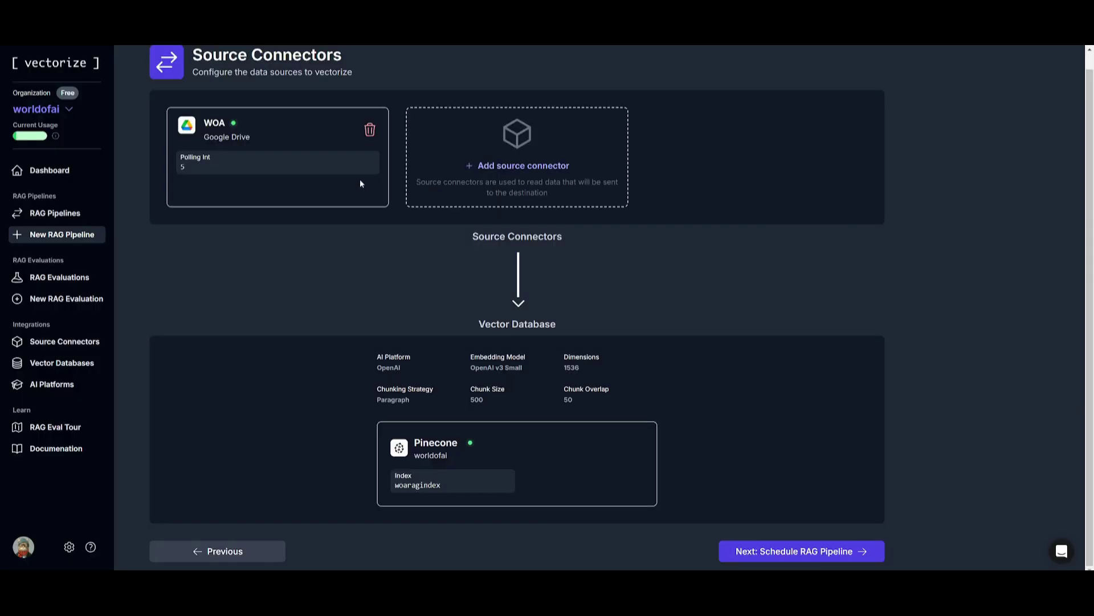
{"action": "left_click", "coordinate": [780, 557]}
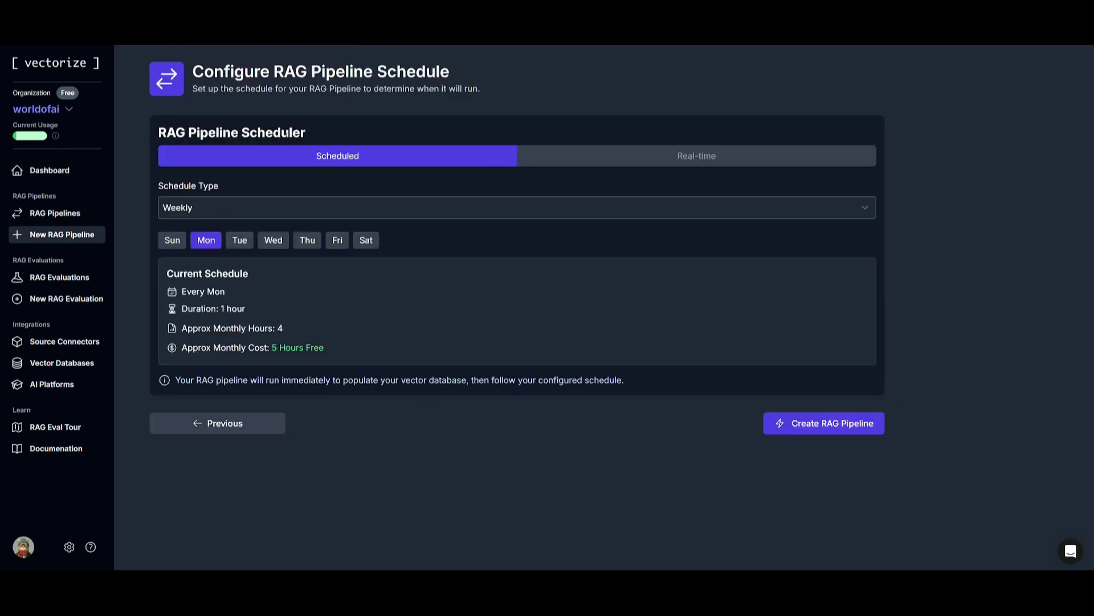
Set the schedule to Weekly on Monday and create the RAG pipeline.
{"action": "left_click_drag", "start_coordinate": [310, 89], "coordinate": [480, 88]}
{"action": "left_click", "coordinate": [335, 132]}
{"action": "left_click", "coordinate": [231, 206]}
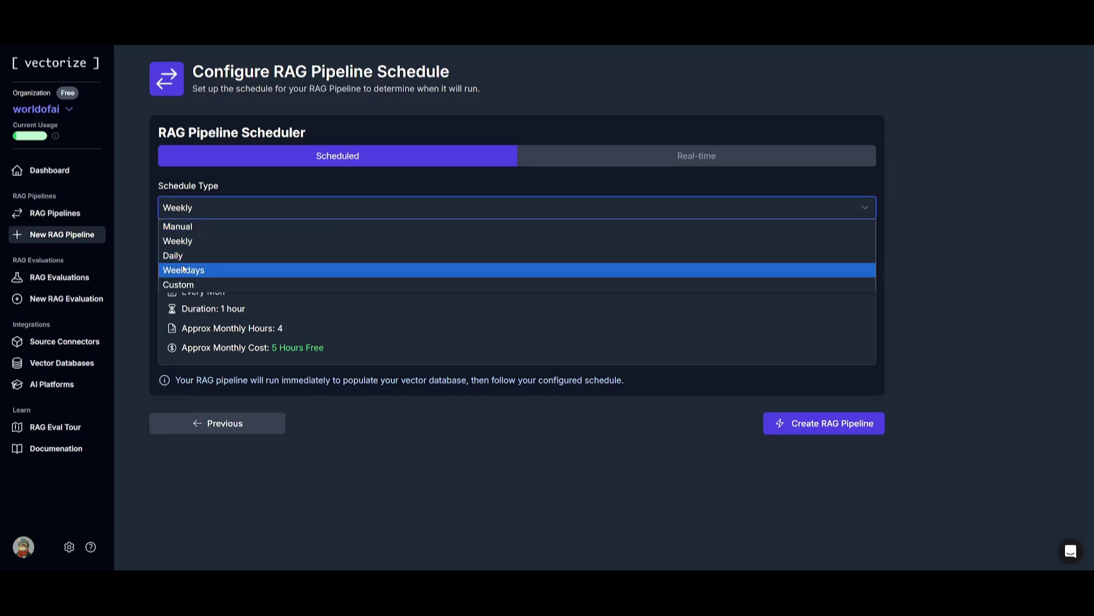
{"action": "left_click", "coordinate": [185, 284]}
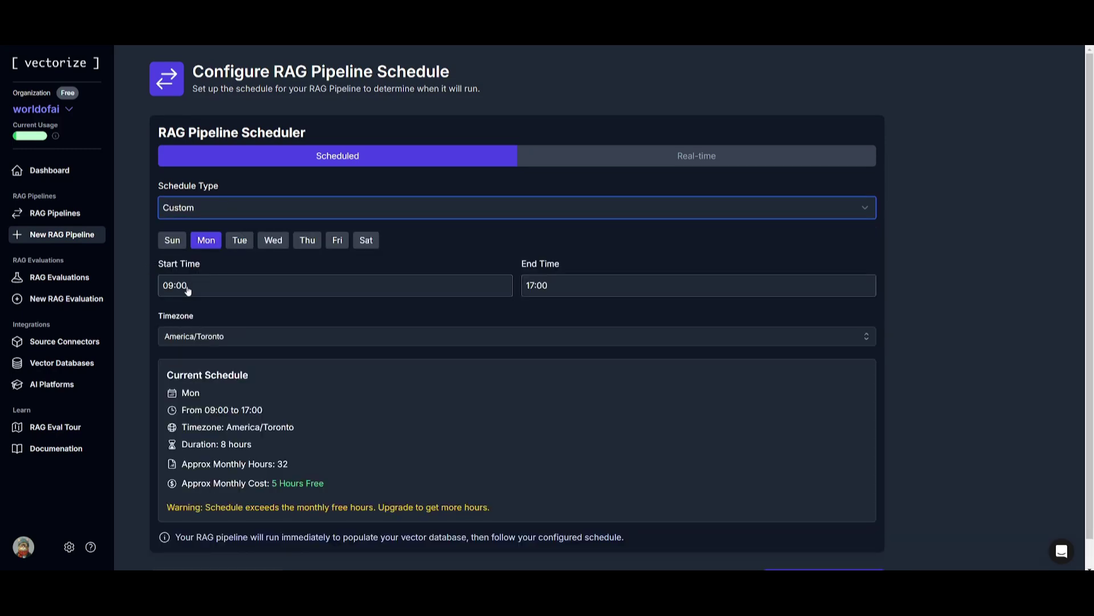
{"action": "left_click", "coordinate": [194, 208]}
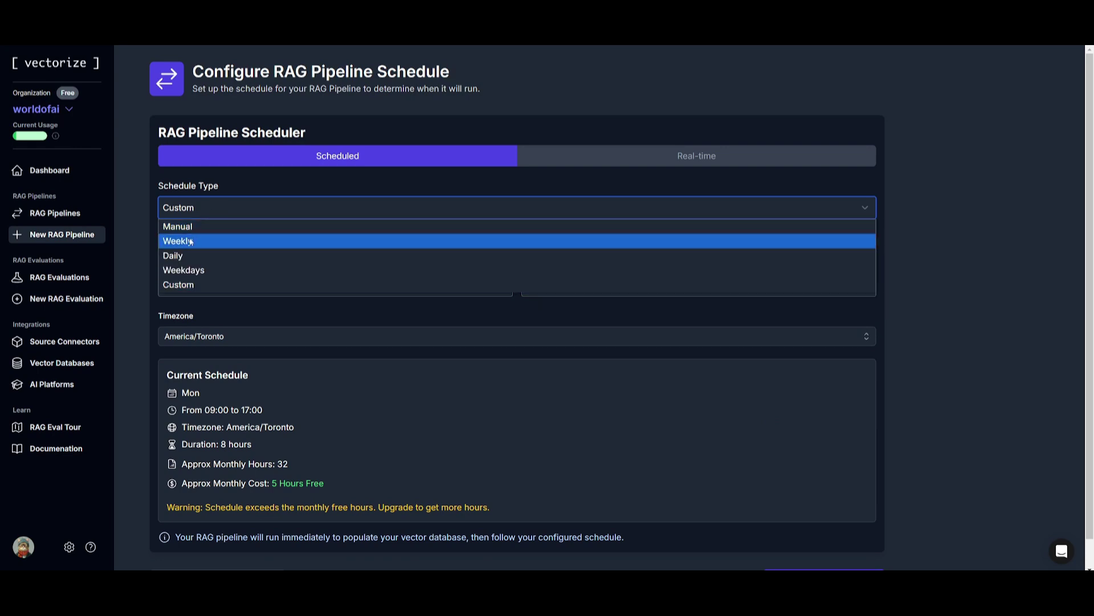
{"action": "left_click", "coordinate": [190, 242]}
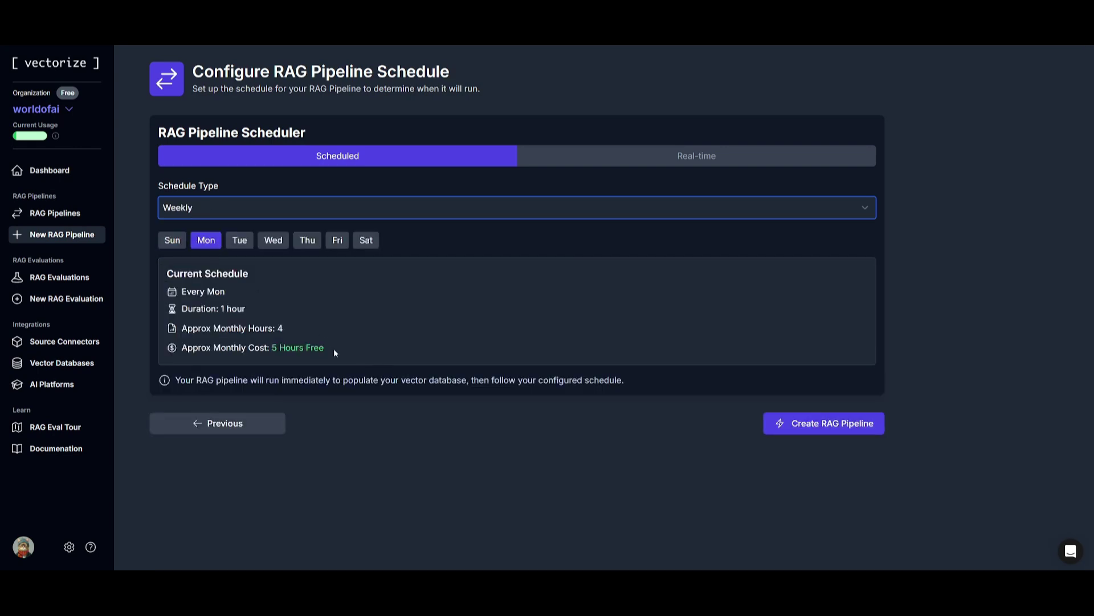
{"action": "left_click", "coordinate": [815, 424]}
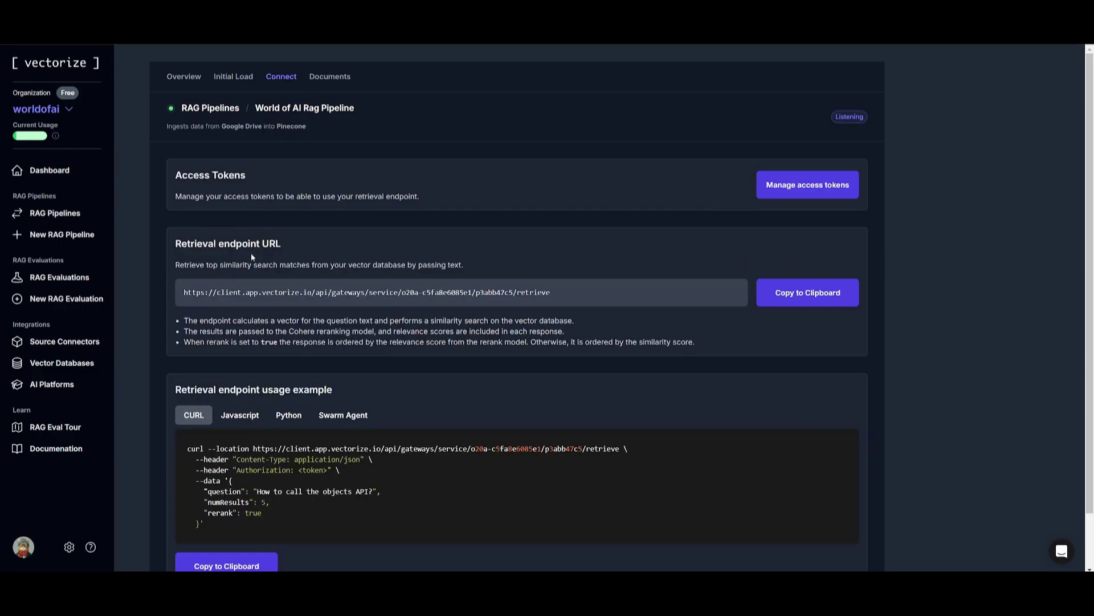
Check the World of AI Rag Pipeline's documents, then review its overview stats, integrations and event history.
{"action": "left_click", "coordinate": [334, 78]}
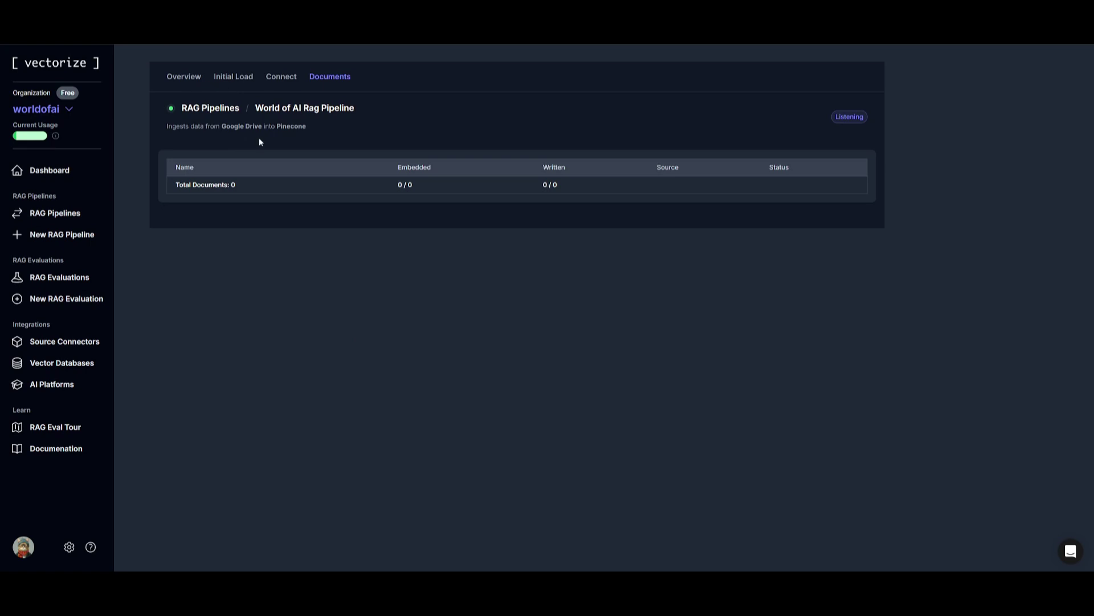
{"action": "left_click", "coordinate": [177, 82]}
{"action": "scroll", "coordinate": [693, 336], "scroll_direction": "down", "scroll_amount": 3}
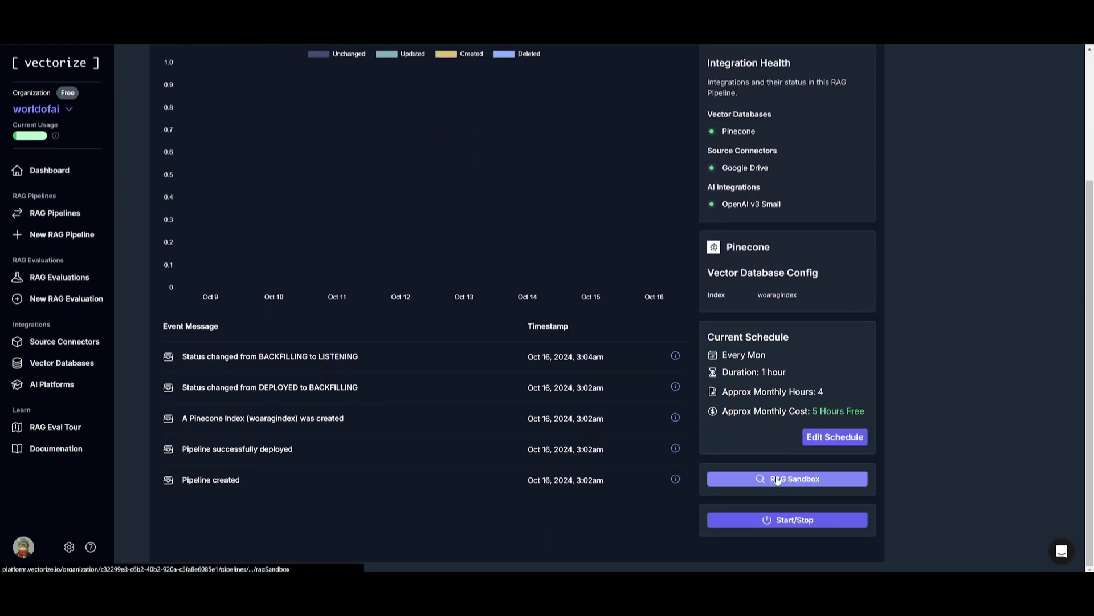
Open the RAG Sandbox for World of AI Rag Pipeline and view the available LLM models without changing the selection.
{"action": "left_click", "coordinate": [780, 482]}
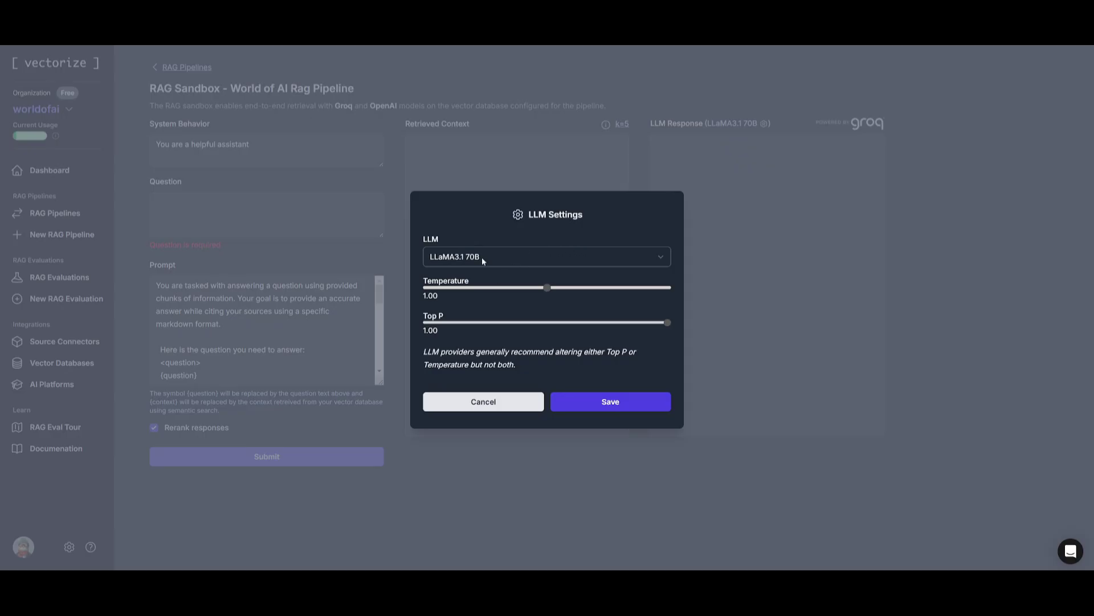
{"action": "left_click", "coordinate": [482, 260]}
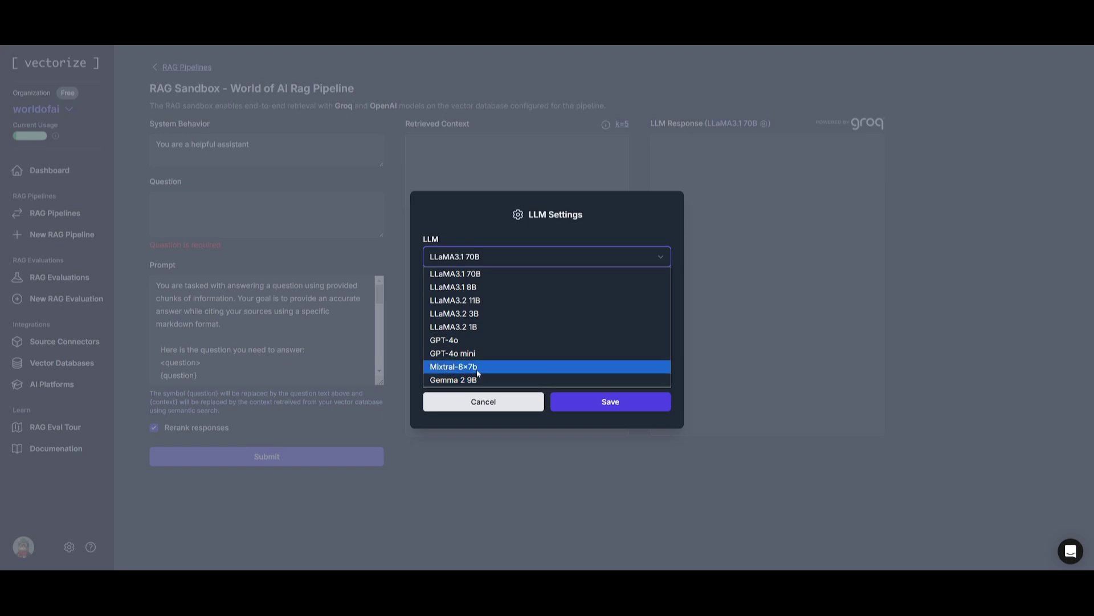
{"action": "key", "text": "Escape"}
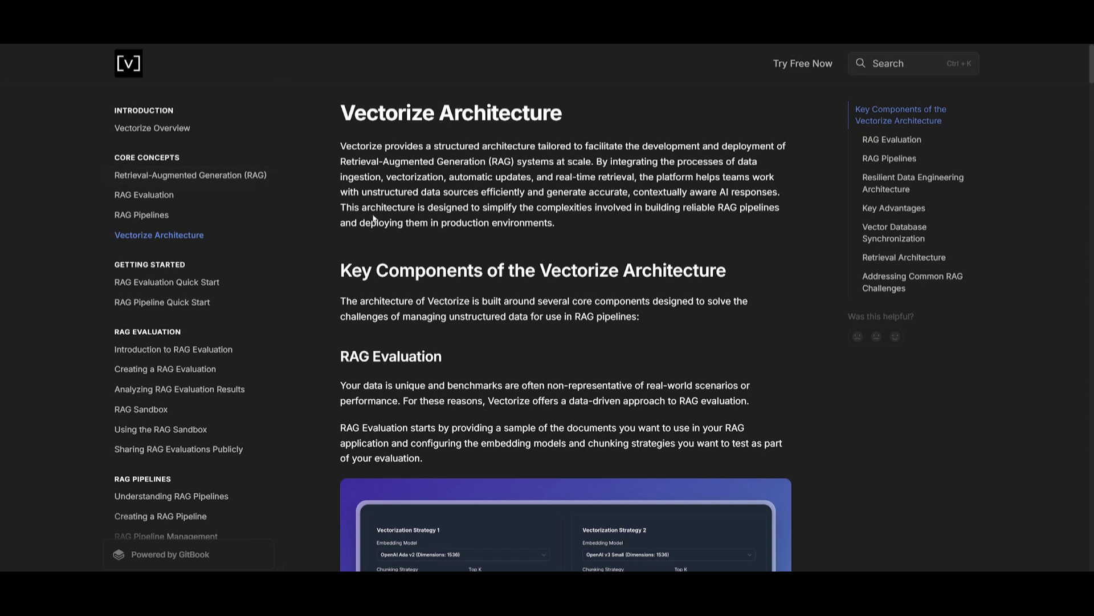
{"action": "scroll", "coordinate": [566, 329], "scroll_direction": "down", "scroll_amount": 1}
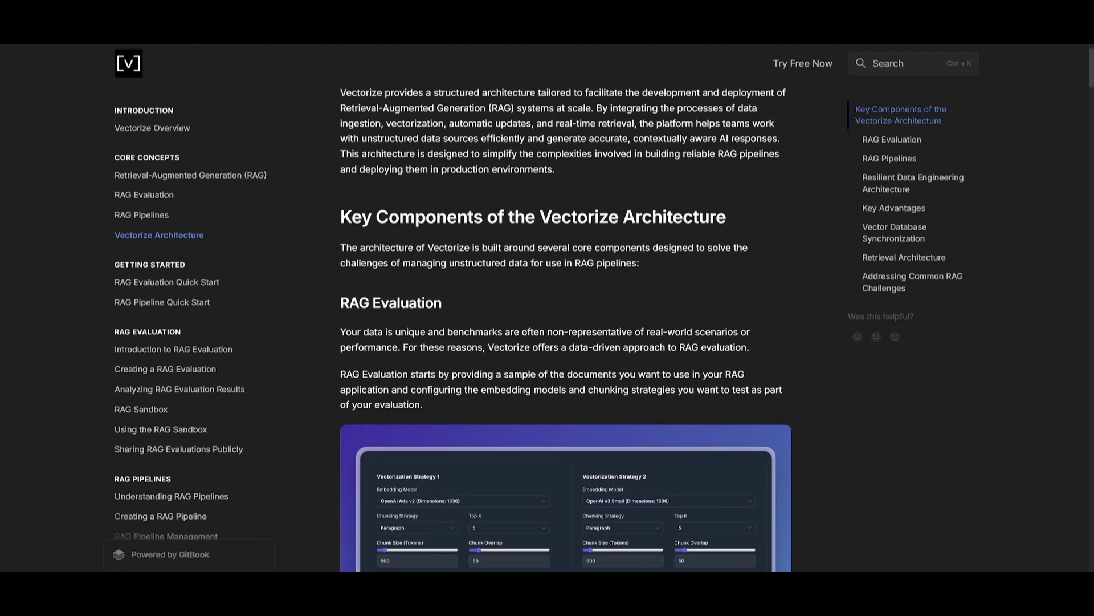
{"action": "scroll", "coordinate": [404, 171], "scroll_direction": "down", "scroll_amount": 3}
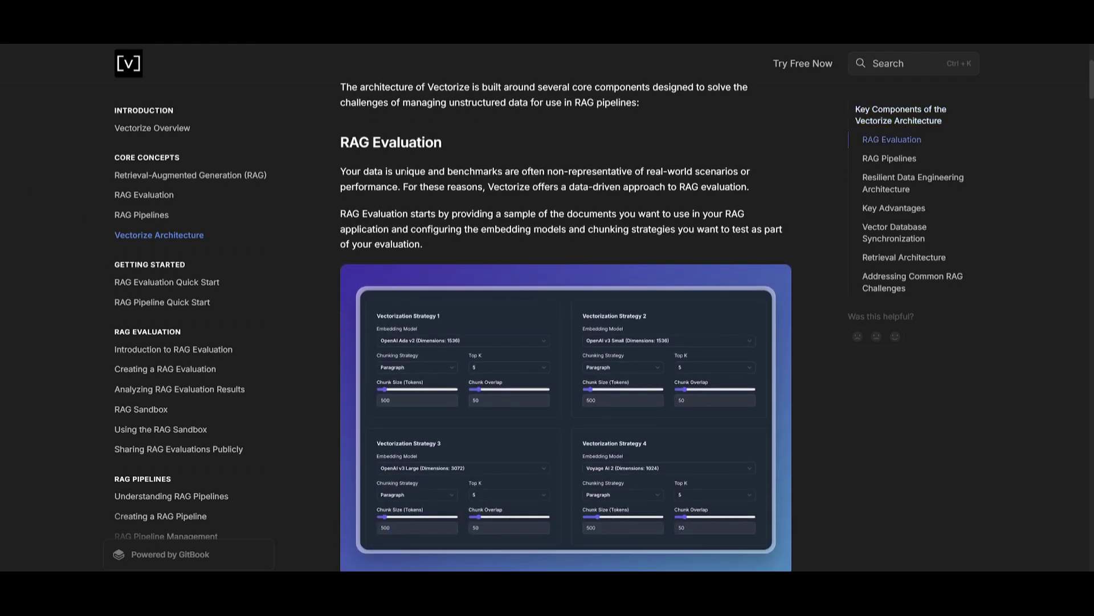
{"action": "scroll", "coordinate": [403, 171], "scroll_direction": "down", "scroll_amount": 4}
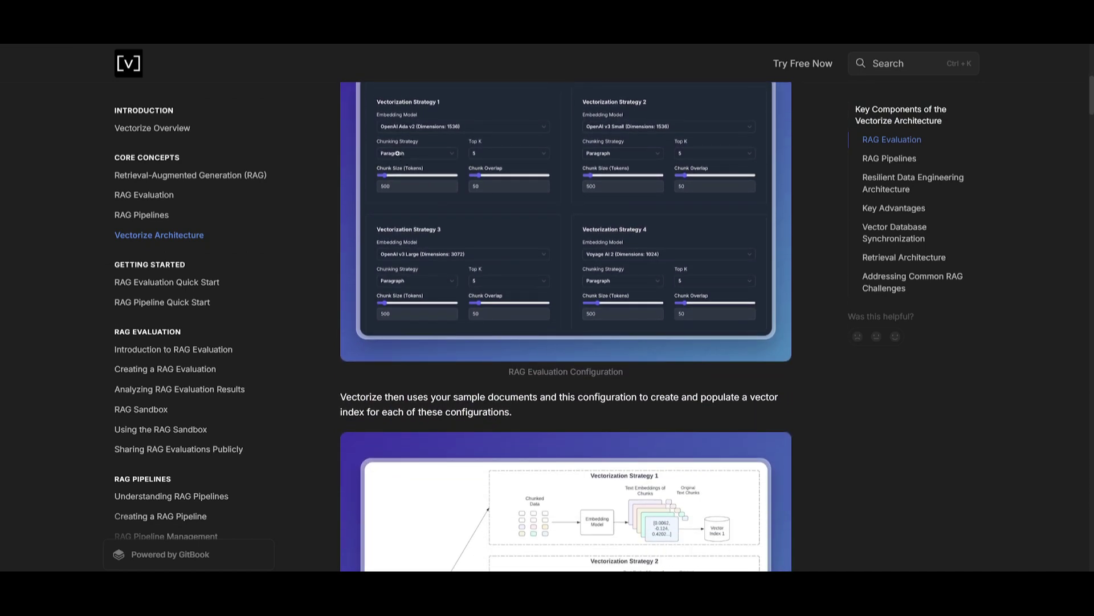
{"action": "scroll", "coordinate": [400, 157], "scroll_direction": "down", "scroll_amount": 2}
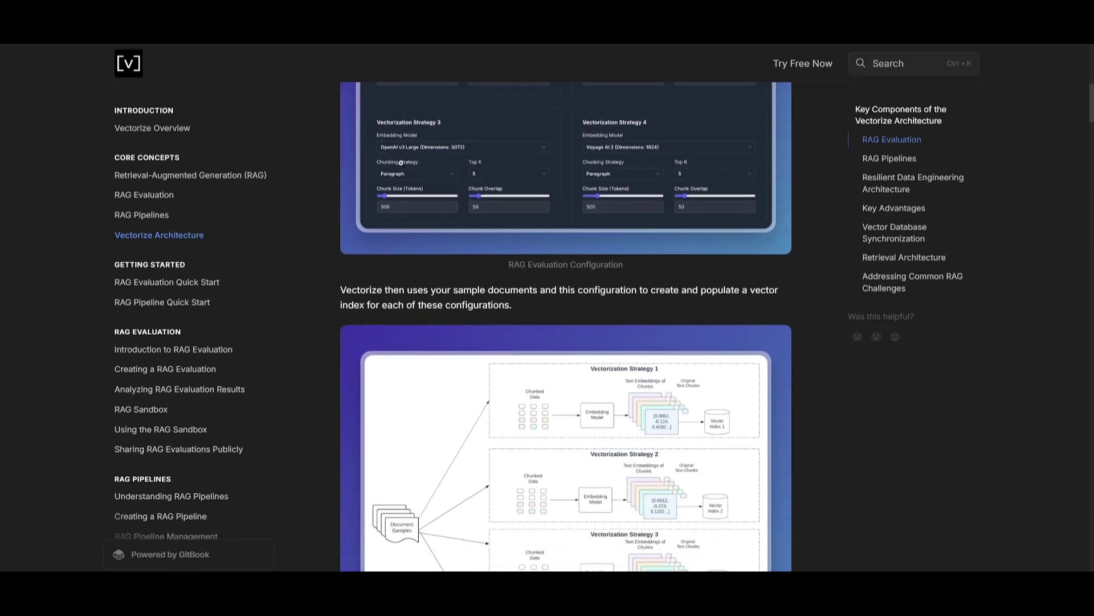
{"action": "scroll", "coordinate": [404, 164], "scroll_direction": "down", "scroll_amount": 2}
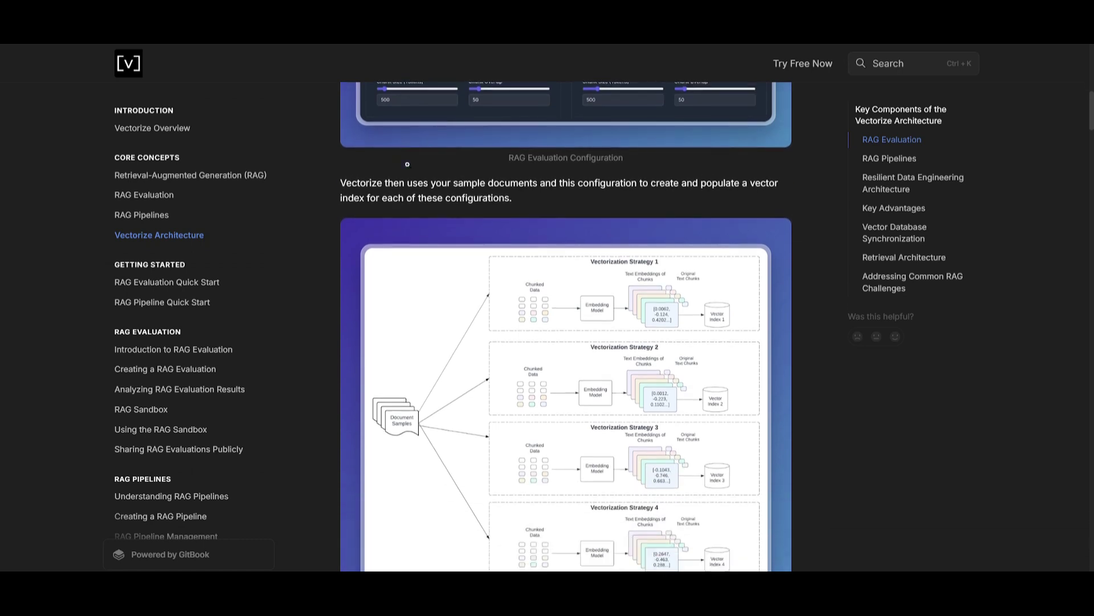
{"action": "scroll", "coordinate": [405, 166], "scroll_direction": "down", "scroll_amount": 5}
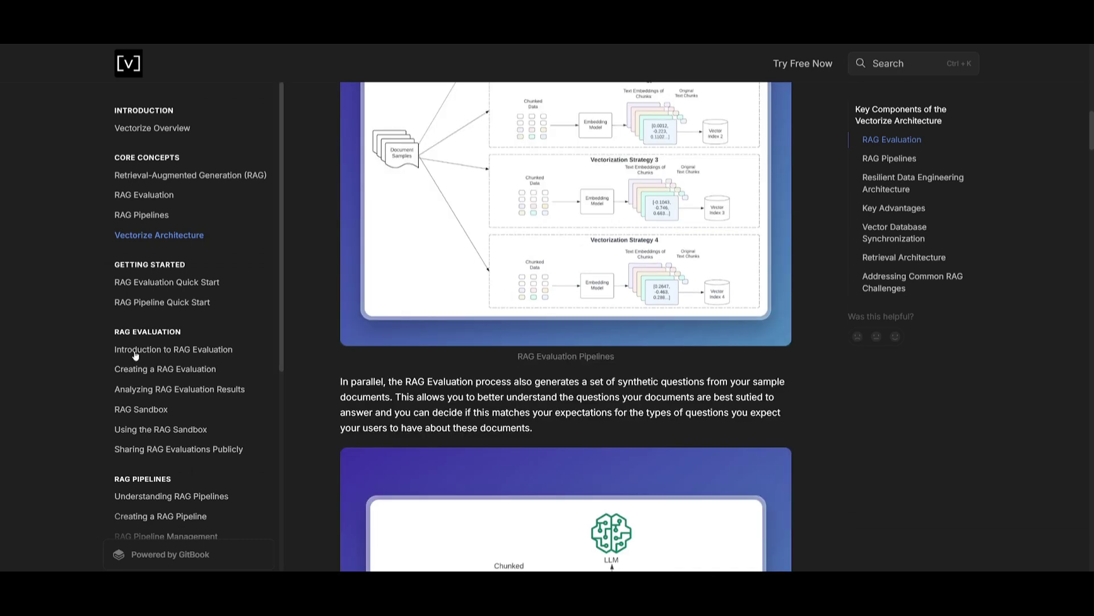
{"action": "scroll", "coordinate": [488, 331], "scroll_direction": "down", "scroll_amount": 3}
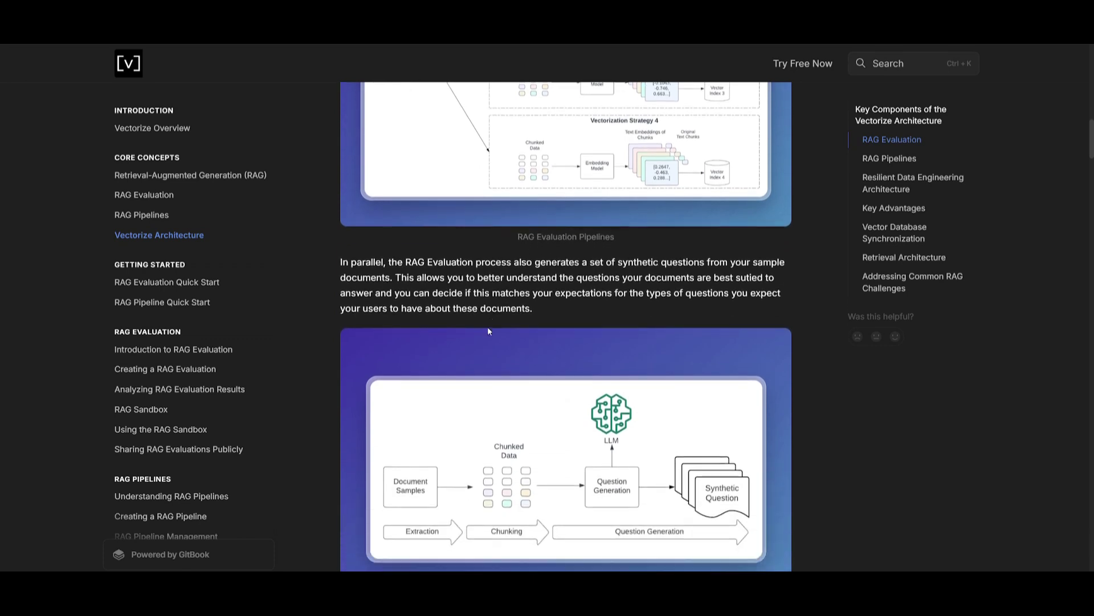
{"action": "scroll", "coordinate": [487, 330], "scroll_direction": "down", "scroll_amount": 3}
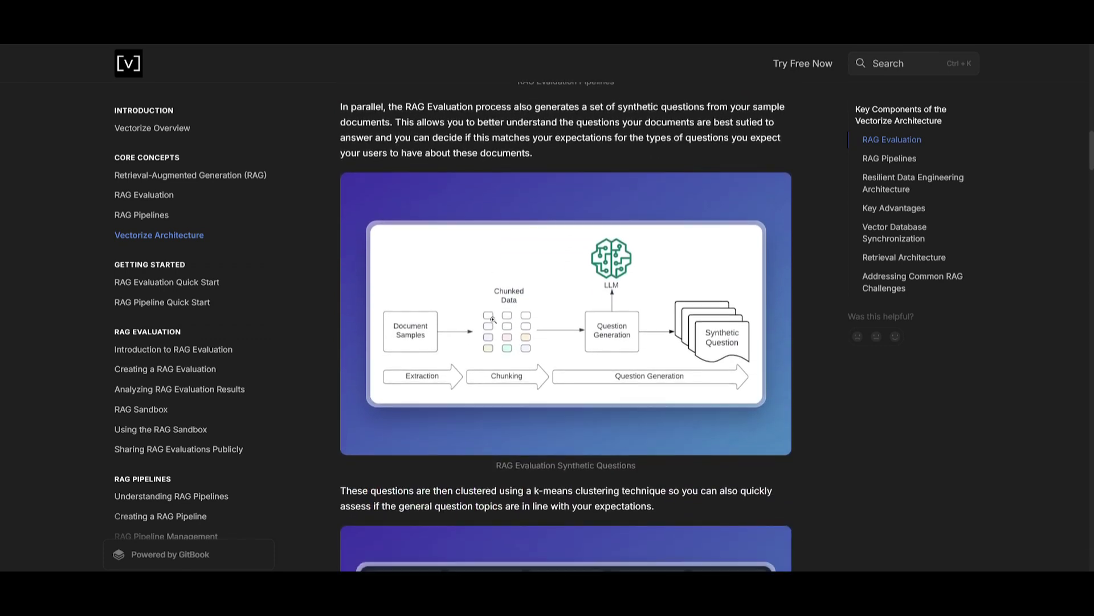
{"action": "scroll", "coordinate": [493, 319], "scroll_direction": "down", "scroll_amount": 4}
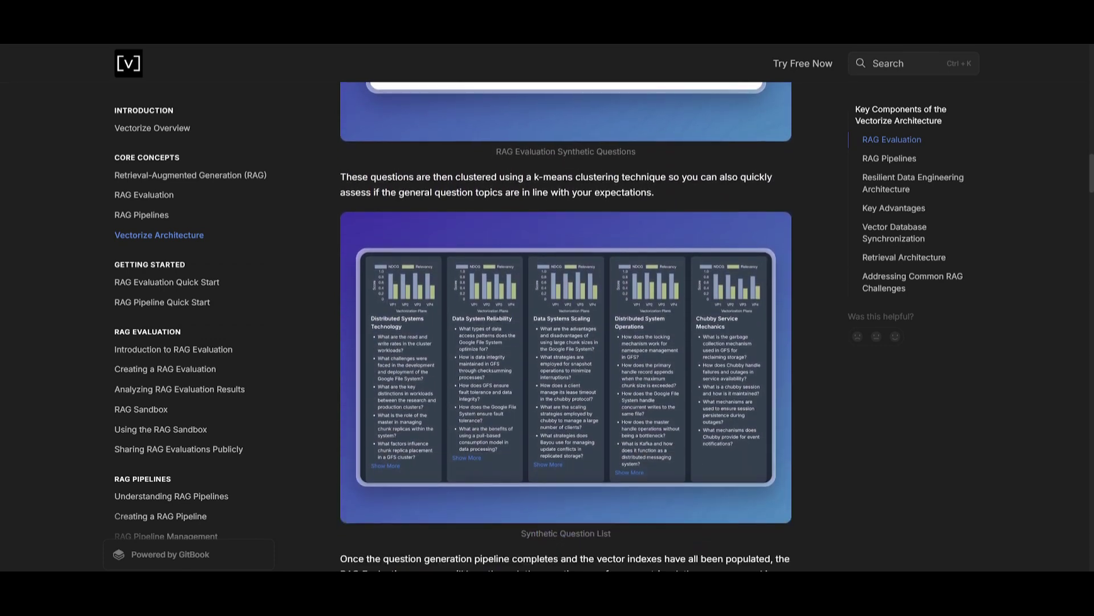
{"action": "scroll", "coordinate": [538, 303], "scroll_direction": "down", "scroll_amount": 5}
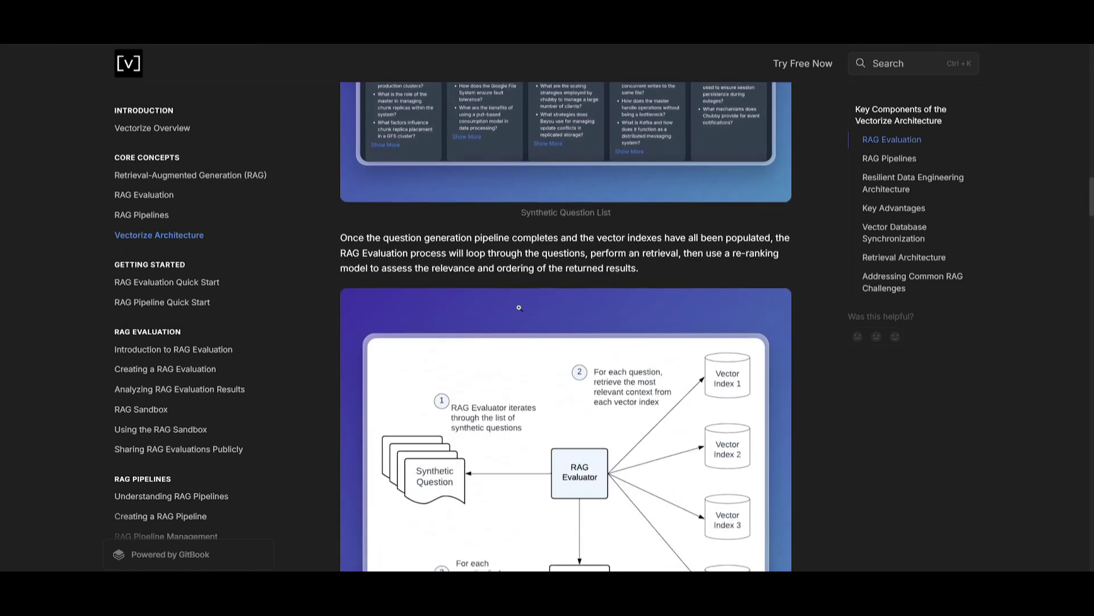
{"action": "scroll", "coordinate": [538, 303], "scroll_direction": "down", "scroll_amount": 9}
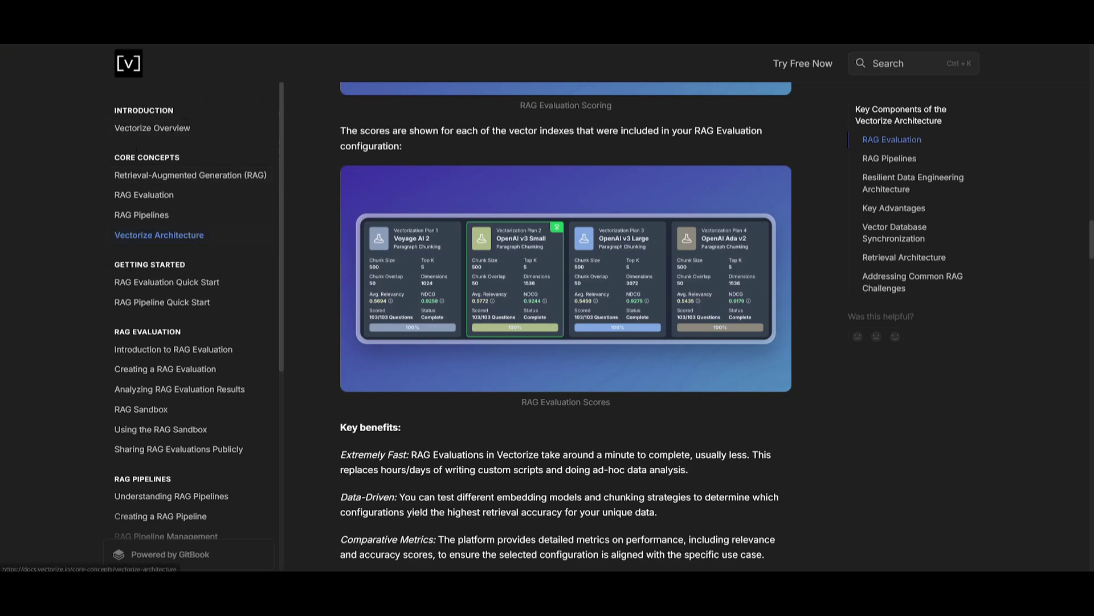
{"action": "scroll", "coordinate": [129, 263], "scroll_direction": "down", "scroll_amount": 4}
{"action": "scroll", "coordinate": [130, 267], "scroll_direction": "down", "scroll_amount": 2}
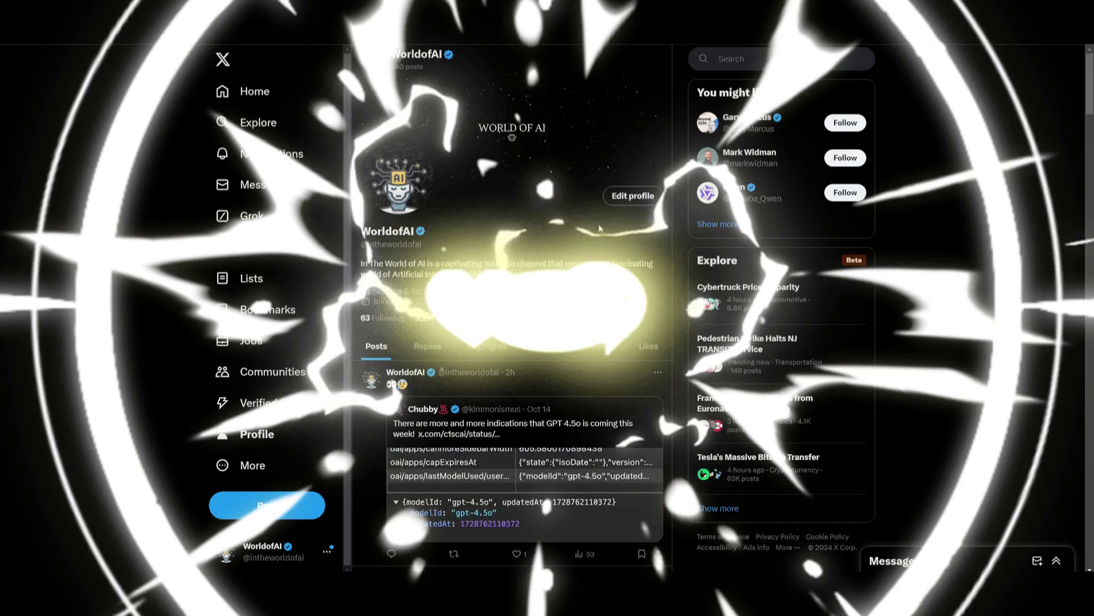
{"action": "scroll", "coordinate": [581, 188], "scroll_direction": "down", "scroll_amount": 4}
{"action": "scroll", "coordinate": [581, 187], "scroll_direction": "down", "scroll_amount": 15}
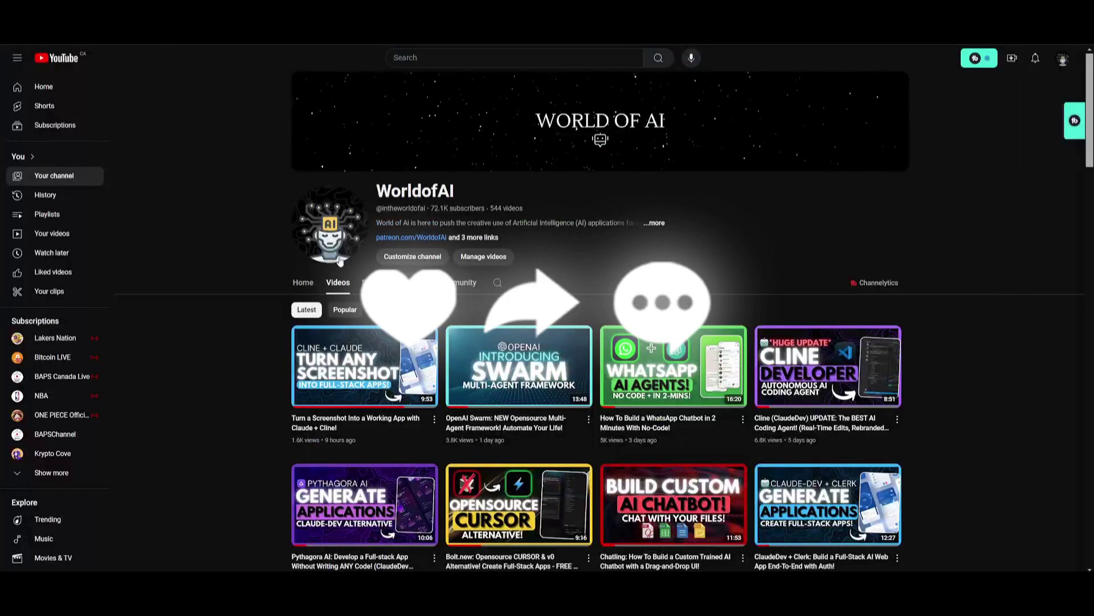
{"action": "scroll", "coordinate": [244, 225], "scroll_direction": "down", "scroll_amount": 2}
{"action": "scroll", "coordinate": [377, 233], "scroll_direction": "down", "scroll_amount": 13}
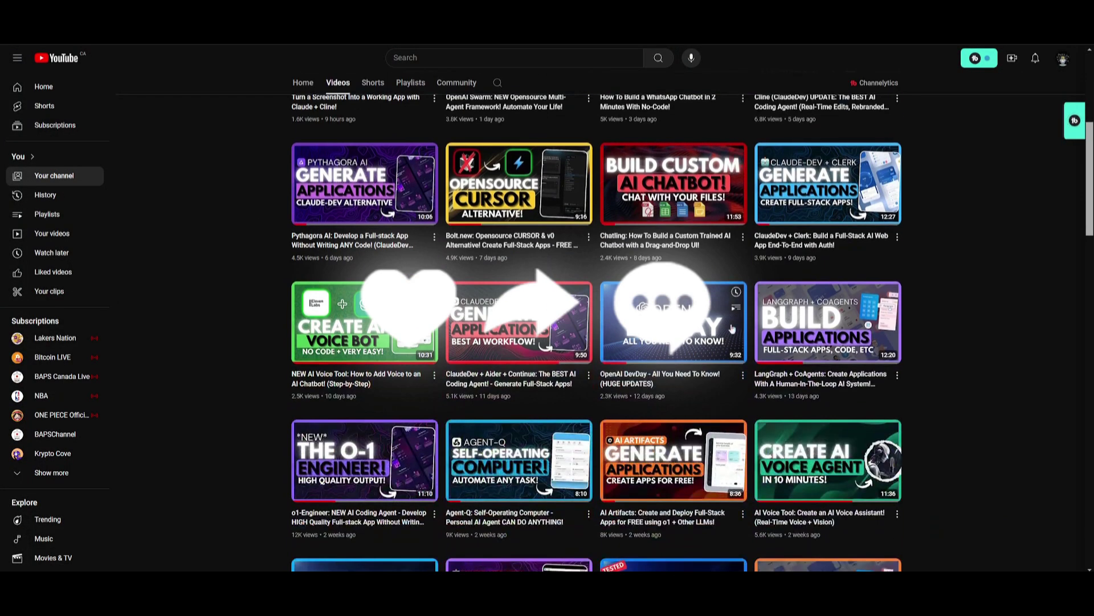
{"action": "scroll", "coordinate": [594, 196], "scroll_direction": "down", "scroll_amount": 15}
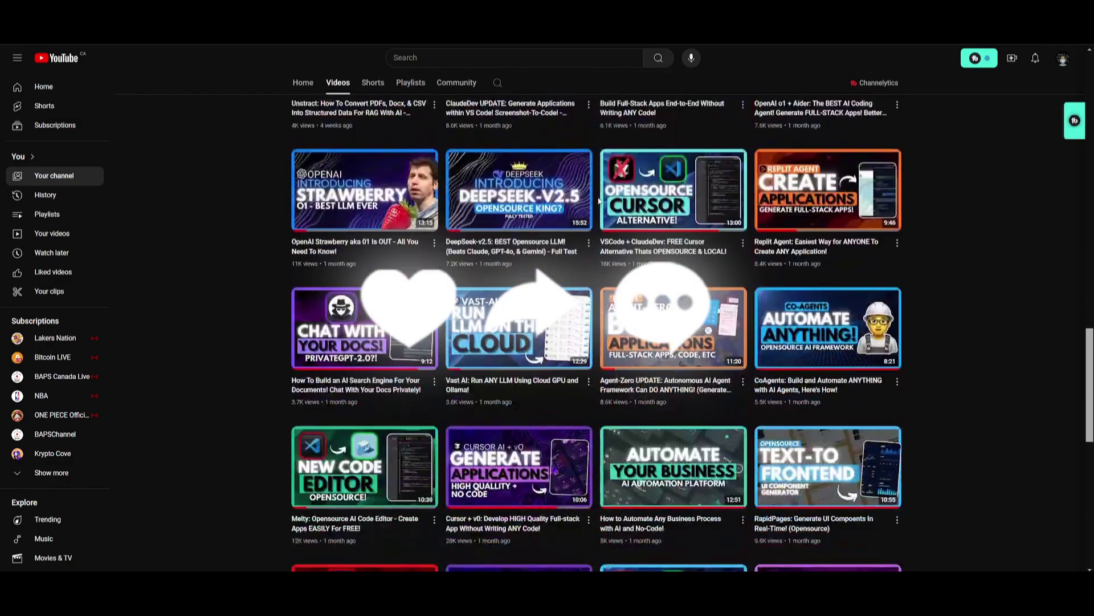
{"action": "scroll", "coordinate": [827, 249], "scroll_direction": "down", "scroll_amount": 12}
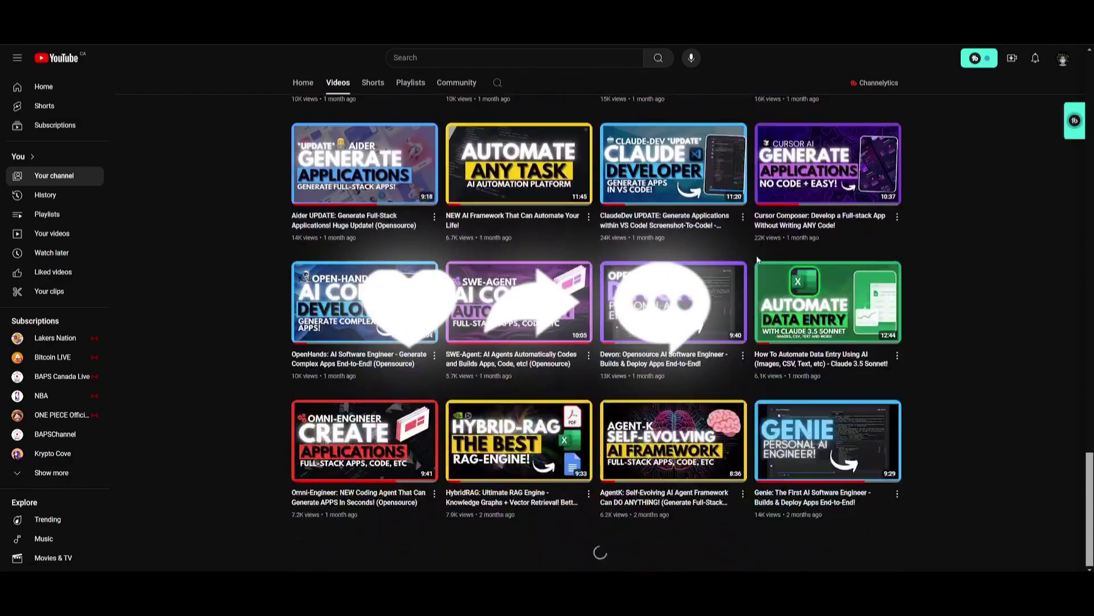
{"action": "scroll", "coordinate": [701, 267], "scroll_direction": "down", "scroll_amount": 11}
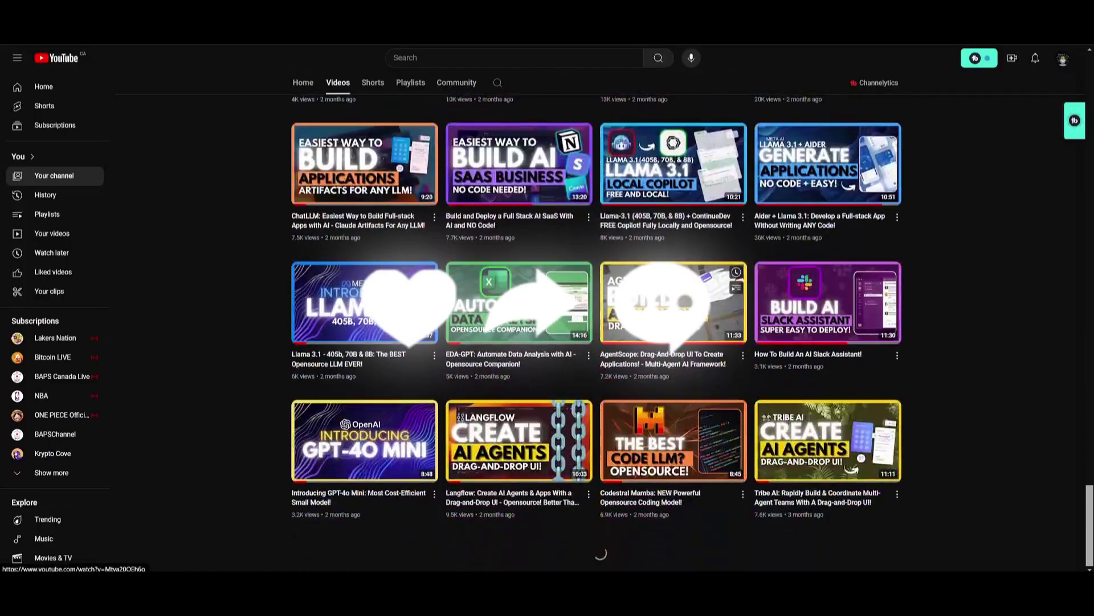
{"action": "scroll", "coordinate": [701, 267], "scroll_direction": "down", "scroll_amount": 2}
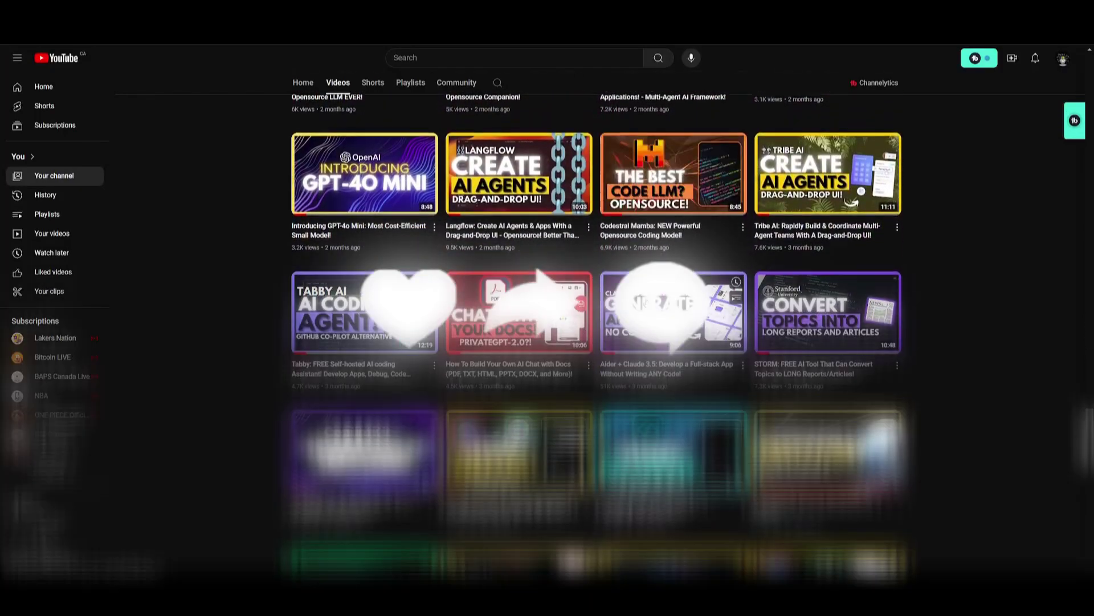